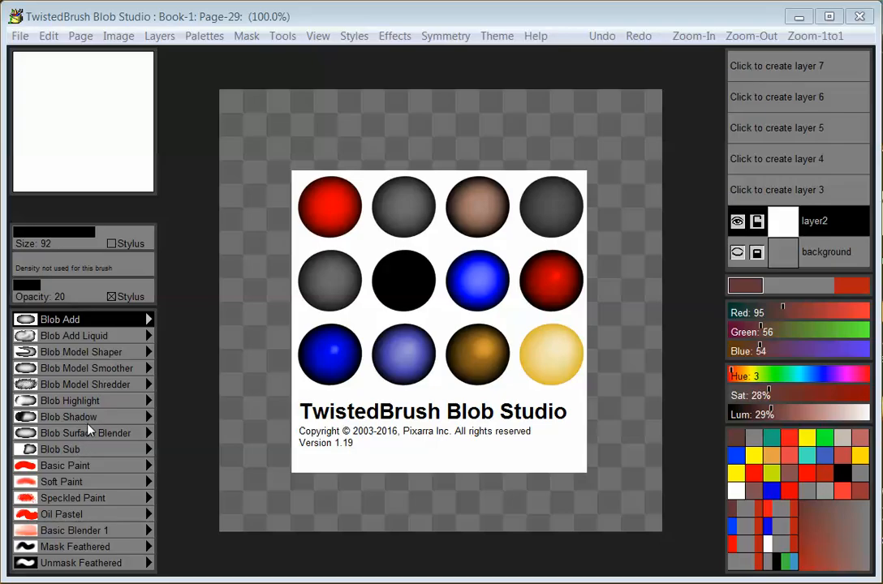
Dismiss the start-up splash and examine the available brushes and brush categories for the Blob Add slot
{"action": "left_click", "coordinate": [528, 324]}
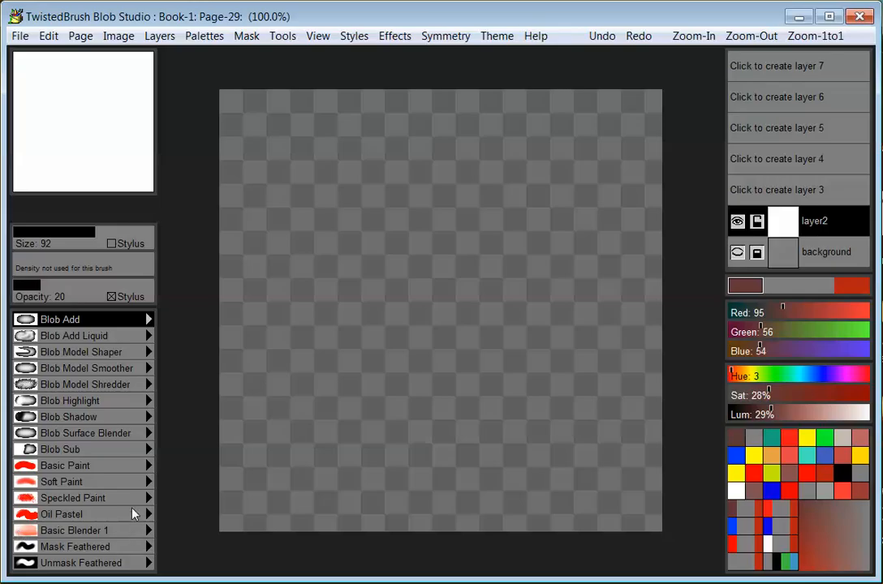
{"action": "left_click", "coordinate": [100, 324]}
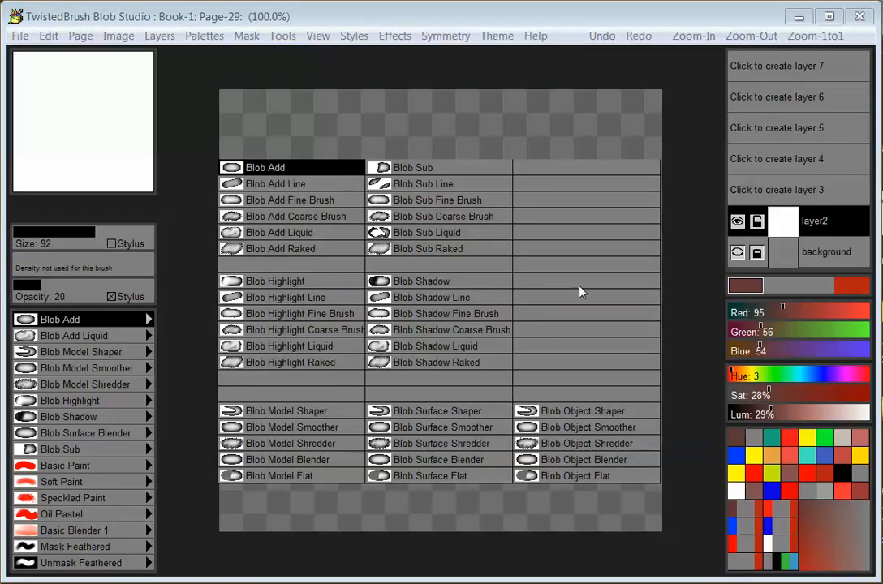
{"action": "left_click", "coordinate": [166, 334]}
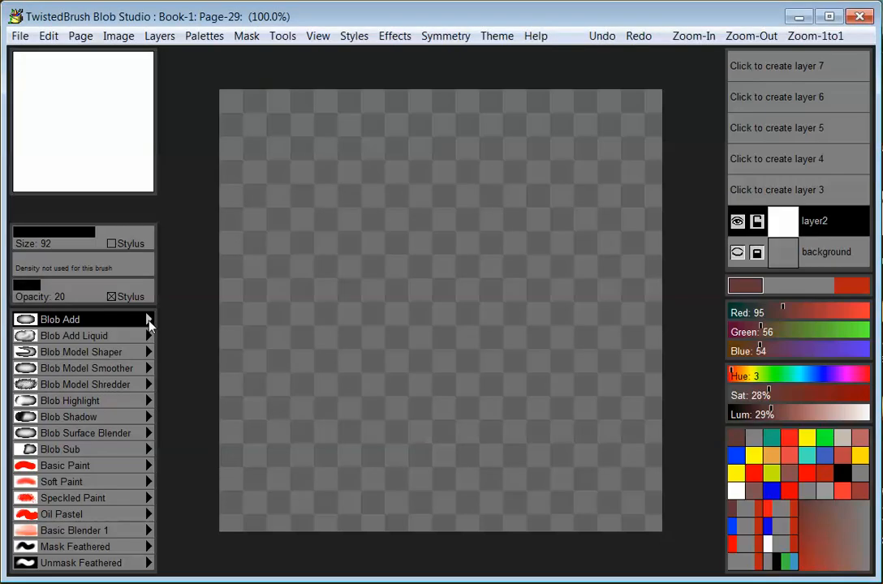
{"action": "left_click", "coordinate": [149, 322]}
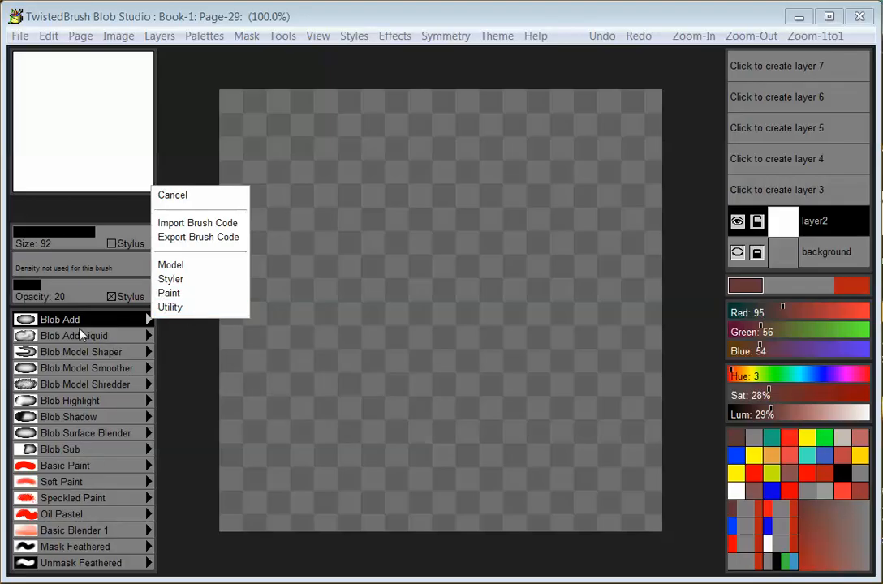
{"action": "left_click", "coordinate": [192, 347]}
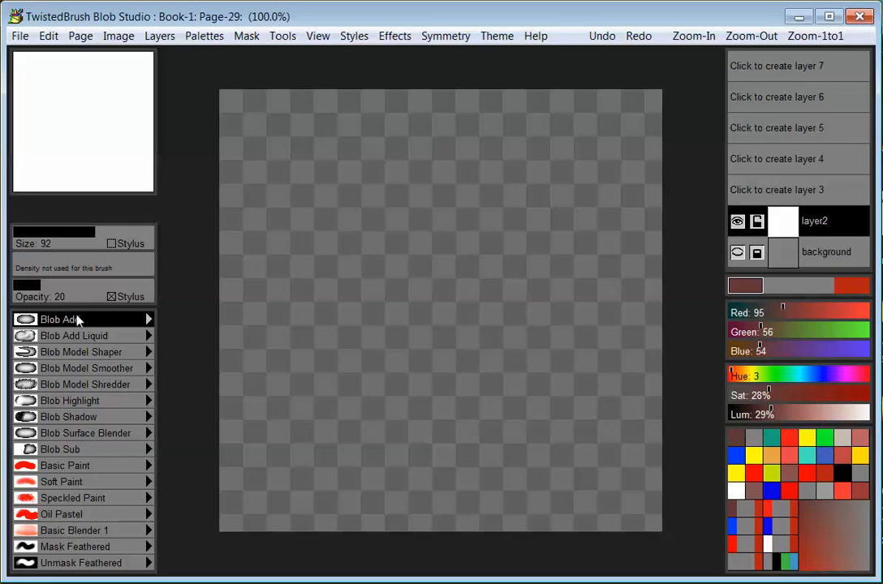
Using Blob Add at size 92, model a rounded mushroom cap on a new layer 3 and a vertical stem below it on layer 2
{"action": "left_click", "coordinate": [823, 192]}
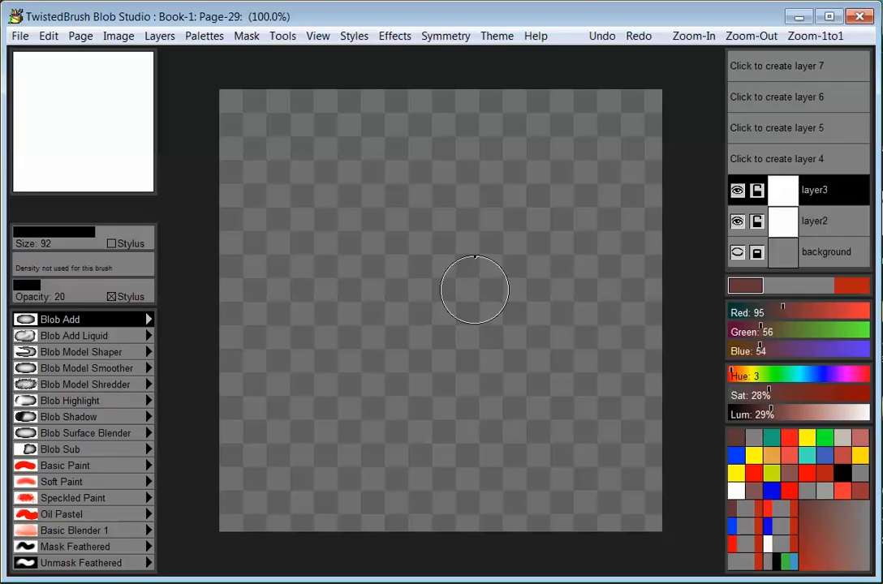
{"action": "mouse_move", "coordinate": [475, 289]}
{"action": "left_mouse_down"}
{"action": "mouse_move", "coordinate": [430, 239]}
{"action": "mouse_move", "coordinate": [484, 213]}
{"action": "mouse_move", "coordinate": [357, 315]}
{"action": "mouse_move", "coordinate": [469, 242]}
{"action": "mouse_move", "coordinate": [459, 233]}
{"action": "mouse_move", "coordinate": [492, 305]}
{"action": "mouse_move", "coordinate": [419, 280]}
{"action": "mouse_move", "coordinate": [457, 220]}
{"action": "mouse_move", "coordinate": [464, 248]}
{"action": "mouse_move", "coordinate": [428, 262]}
{"action": "mouse_move", "coordinate": [443, 232]}
{"action": "mouse_move", "coordinate": [487, 235]}
{"action": "left_mouse_up"}
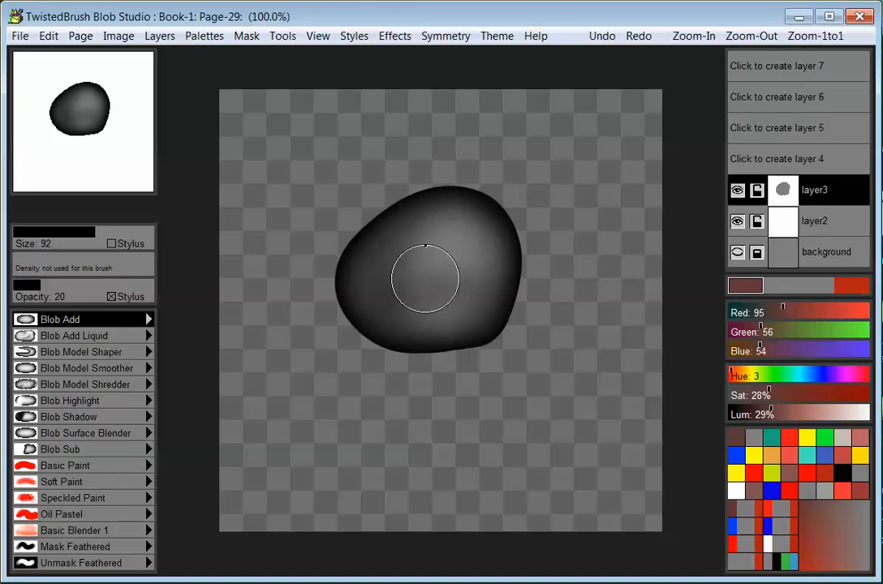
{"action": "mouse_move", "coordinate": [426, 224]}
{"action": "left_mouse_down"}
{"action": "mouse_move", "coordinate": [367, 266]}
{"action": "mouse_move", "coordinate": [406, 272]}
{"action": "mouse_move", "coordinate": [473, 309]}
{"action": "mouse_move", "coordinate": [371, 276]}
{"action": "mouse_move", "coordinate": [404, 322]}
{"action": "mouse_move", "coordinate": [434, 316]}
{"action": "left_mouse_up"}
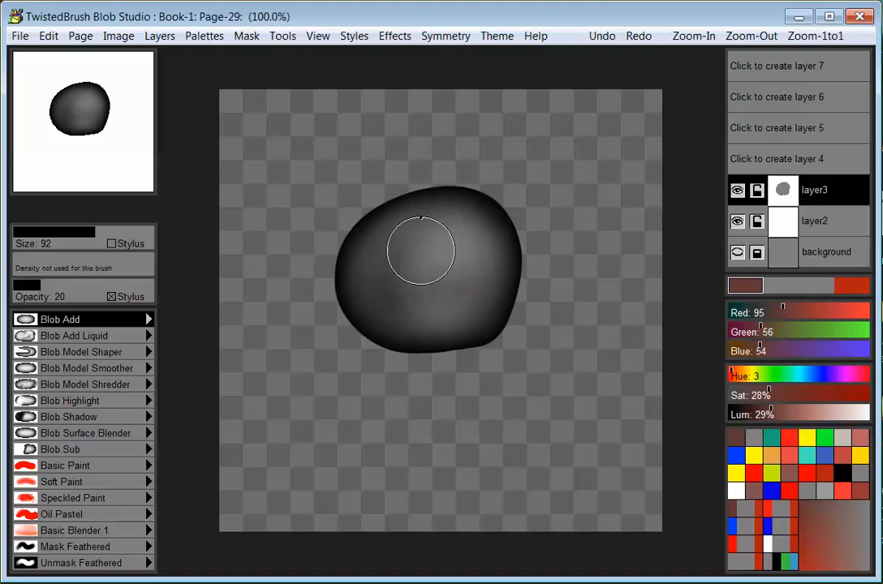
{"action": "mouse_move", "coordinate": [452, 254]}
{"action": "left_mouse_down"}
{"action": "mouse_move", "coordinate": [508, 319]}
{"action": "mouse_move", "coordinate": [473, 252]}
{"action": "mouse_move", "coordinate": [442, 238]}
{"action": "mouse_move", "coordinate": [470, 234]}
{"action": "mouse_move", "coordinate": [473, 256]}
{"action": "mouse_move", "coordinate": [420, 285]}
{"action": "mouse_move", "coordinate": [387, 257]}
{"action": "mouse_move", "coordinate": [428, 296]}
{"action": "mouse_move", "coordinate": [374, 266]}
{"action": "mouse_move", "coordinate": [426, 223]}
{"action": "mouse_move", "coordinate": [441, 252]}
{"action": "mouse_move", "coordinate": [441, 239]}
{"action": "mouse_move", "coordinate": [373, 303]}
{"action": "mouse_move", "coordinate": [464, 252]}
{"action": "mouse_move", "coordinate": [442, 240]}
{"action": "mouse_move", "coordinate": [451, 239]}
{"action": "left_mouse_up"}
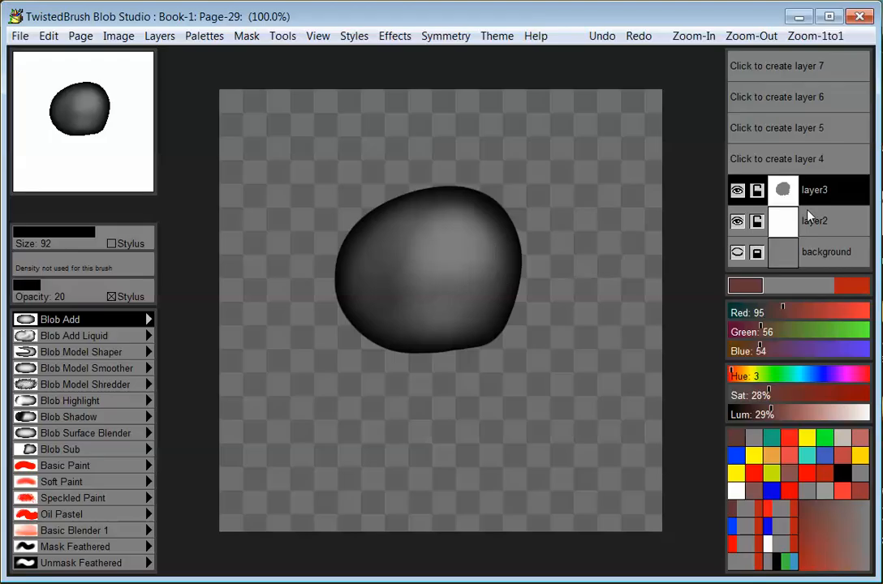
{"action": "left_click", "coordinate": [831, 228]}
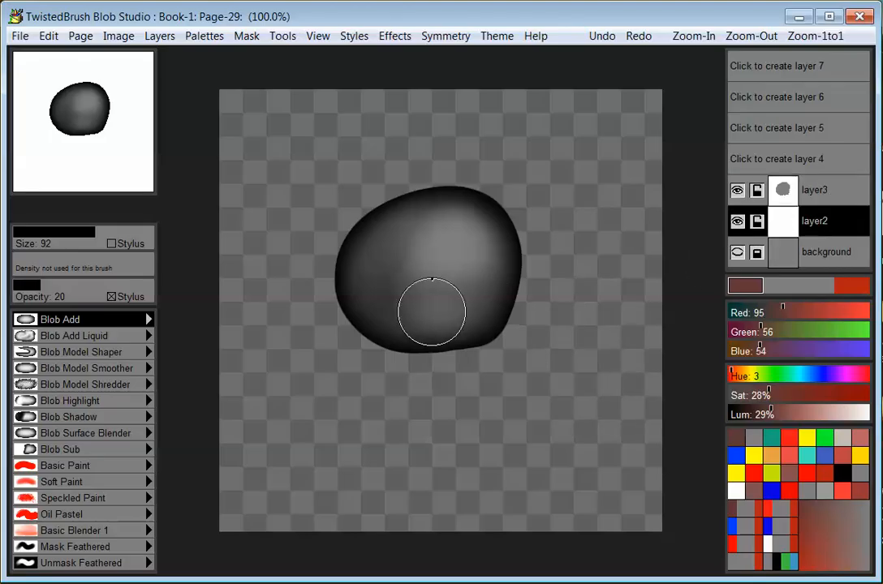
{"action": "mouse_move", "coordinate": [431, 309]}
{"action": "left_mouse_down"}
{"action": "mouse_move", "coordinate": [419, 432]}
{"action": "mouse_move", "coordinate": [418, 303]}
{"action": "mouse_move", "coordinate": [429, 285]}
{"action": "mouse_move", "coordinate": [428, 473]}
{"action": "left_mouse_up"}
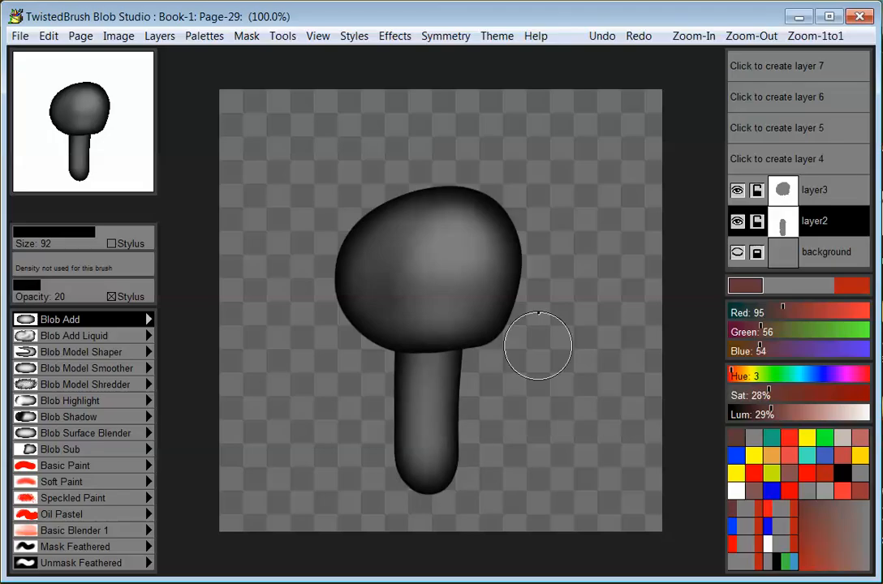
Even out the cap's outline on layer 3 into a broad dome using the Blob Model Smoother at size 164
{"action": "left_click", "coordinate": [831, 198]}
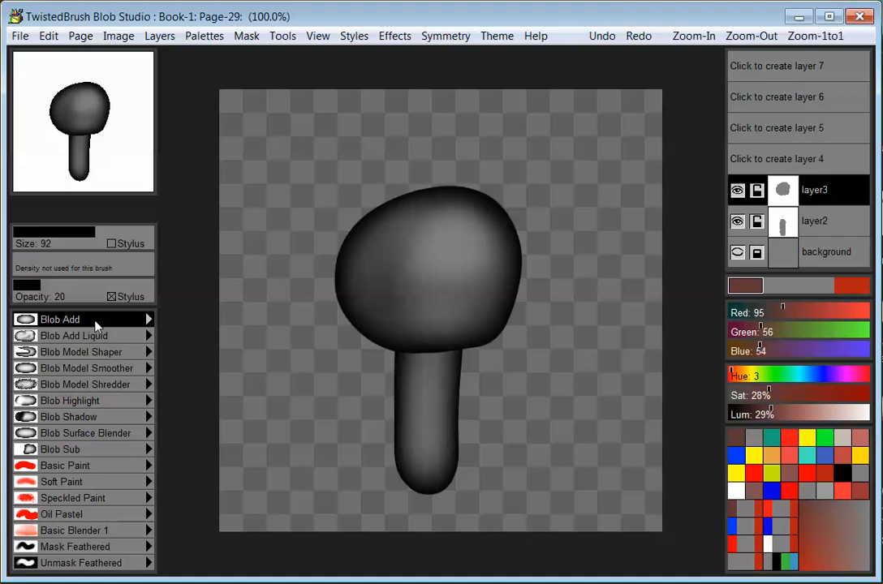
{"action": "left_click", "coordinate": [119, 369]}
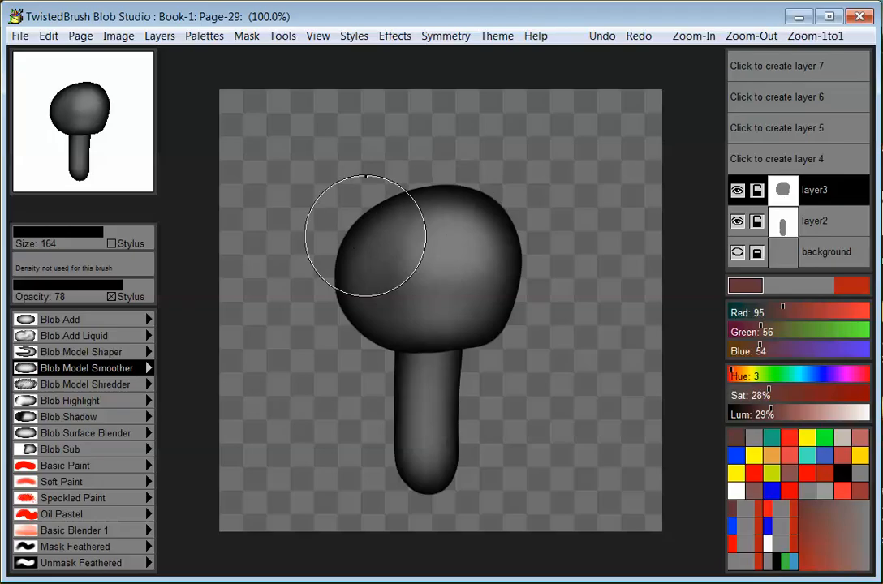
{"action": "mouse_move", "coordinate": [365, 236]}
{"action": "left_mouse_down"}
{"action": "mouse_move", "coordinate": [481, 221]}
{"action": "mouse_move", "coordinate": [473, 240]}
{"action": "mouse_move", "coordinate": [530, 244]}
{"action": "mouse_move", "coordinate": [506, 283]}
{"action": "mouse_move", "coordinate": [403, 342]}
{"action": "mouse_move", "coordinate": [401, 393]}
{"action": "mouse_move", "coordinate": [437, 357]}
{"action": "mouse_move", "coordinate": [362, 280]}
{"action": "mouse_move", "coordinate": [374, 223]}
{"action": "mouse_move", "coordinate": [336, 282]}
{"action": "mouse_move", "coordinate": [458, 256]}
{"action": "left_mouse_up"}
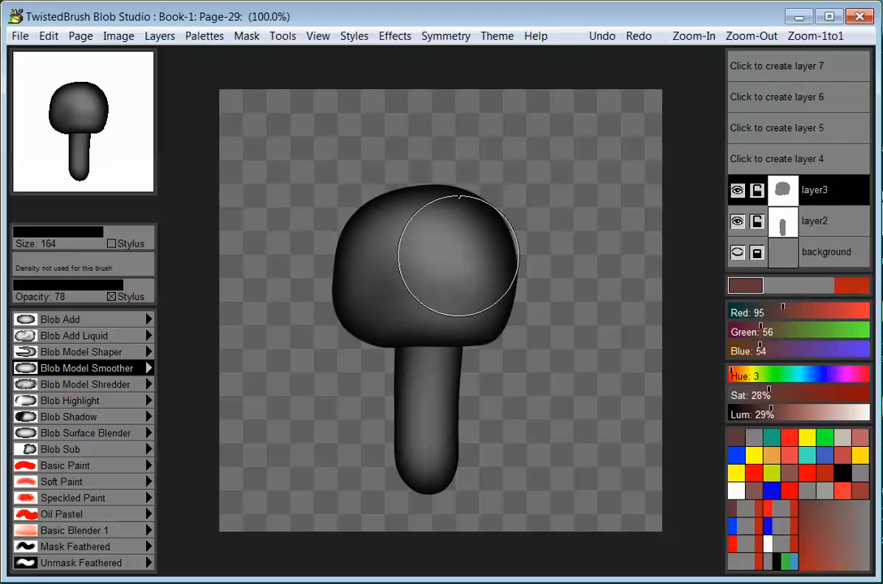
Reshape the stem on layer 2 with the Blob Model Smoother, narrowing it under the cap and widening its base
{"action": "left_click", "coordinate": [844, 229]}
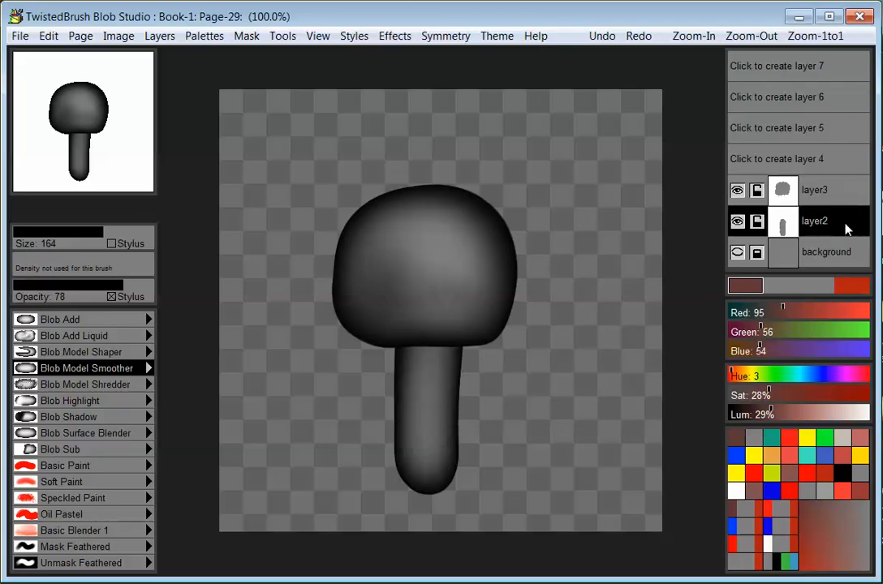
{"action": "mouse_move", "coordinate": [518, 369]}
{"action": "left_mouse_down"}
{"action": "mouse_move", "coordinate": [498, 381]}
{"action": "mouse_move", "coordinate": [470, 367]}
{"action": "mouse_move", "coordinate": [480, 359]}
{"action": "mouse_move", "coordinate": [504, 379]}
{"action": "mouse_move", "coordinate": [481, 467]}
{"action": "mouse_move", "coordinate": [478, 450]}
{"action": "left_mouse_up"}
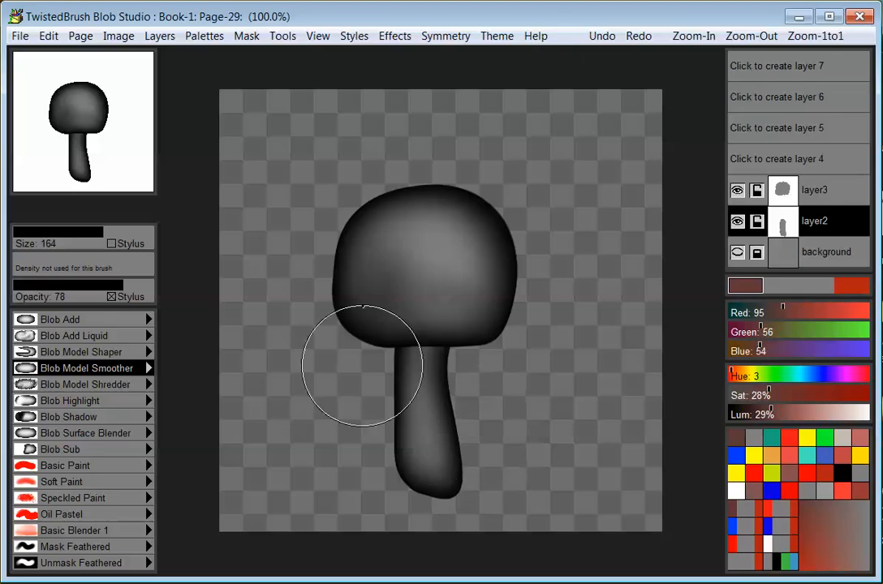
{"action": "mouse_move", "coordinate": [377, 366]}
{"action": "left_mouse_down"}
{"action": "mouse_move", "coordinate": [416, 451]}
{"action": "mouse_move", "coordinate": [362, 477]}
{"action": "left_mouse_up"}
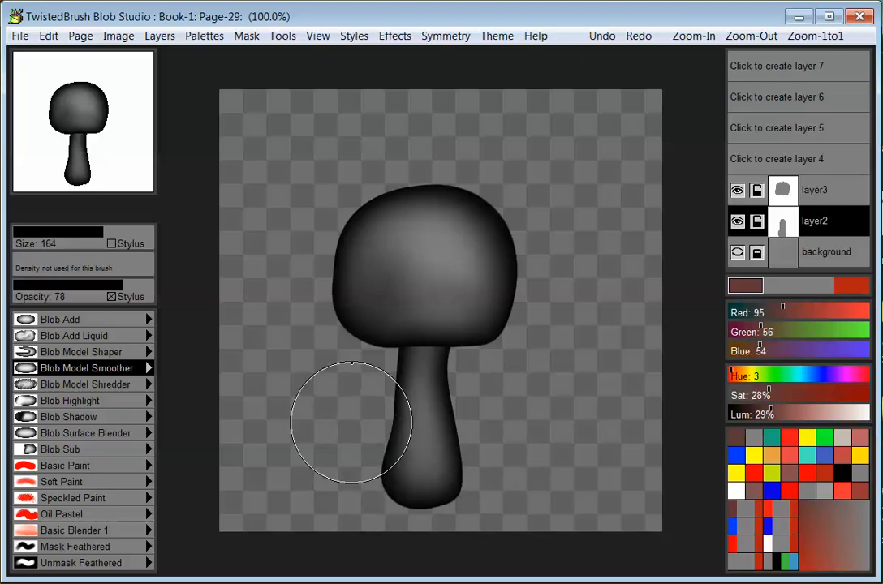
{"action": "mouse_move", "coordinate": [351, 422]}
{"action": "left_mouse_down"}
{"action": "mouse_move", "coordinate": [368, 459]}
{"action": "mouse_move", "coordinate": [463, 447]}
{"action": "mouse_move", "coordinate": [455, 504]}
{"action": "mouse_move", "coordinate": [454, 335]}
{"action": "mouse_move", "coordinate": [374, 364]}
{"action": "mouse_move", "coordinate": [417, 406]}
{"action": "mouse_move", "coordinate": [367, 390]}
{"action": "mouse_move", "coordinate": [467, 335]}
{"action": "mouse_move", "coordinate": [470, 351]}
{"action": "mouse_move", "coordinate": [516, 337]}
{"action": "mouse_move", "coordinate": [449, 233]}
{"action": "mouse_move", "coordinate": [424, 240]}
{"action": "mouse_move", "coordinate": [431, 222]}
{"action": "mouse_move", "coordinate": [435, 282]}
{"action": "mouse_move", "coordinate": [429, 240]}
{"action": "mouse_move", "coordinate": [385, 276]}
{"action": "left_mouse_up"}
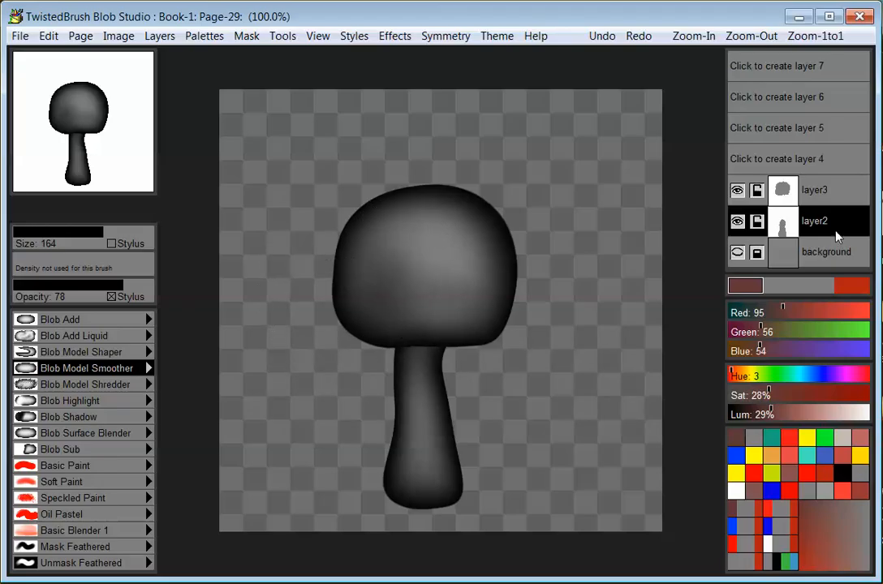
Refine both sides of the cap on layer 3 into a symmetrical mushroom dome with the Blob Model Smoother
{"action": "left_click", "coordinate": [832, 192]}
{"action": "mouse_move", "coordinate": [305, 276]}
{"action": "left_mouse_down"}
{"action": "mouse_move", "coordinate": [325, 276]}
{"action": "mouse_move", "coordinate": [319, 310]}
{"action": "left_mouse_up"}
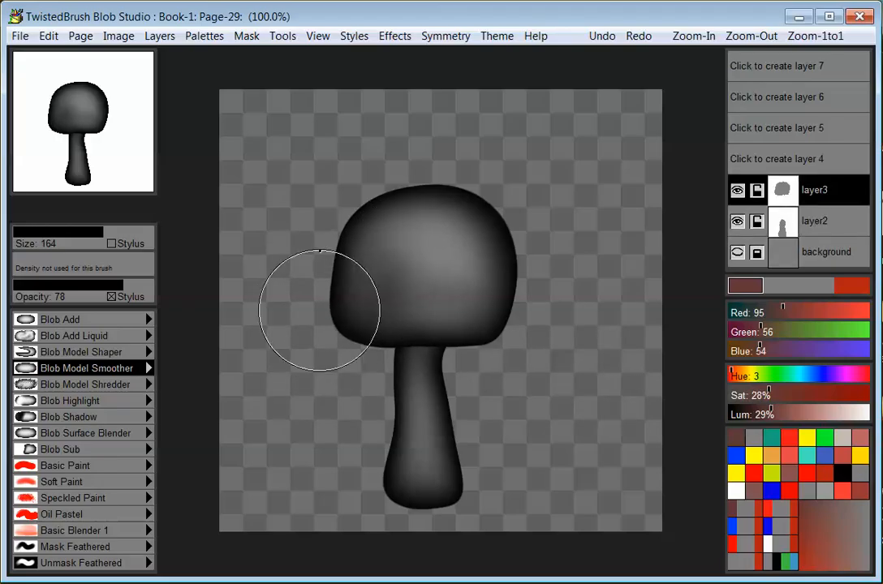
{"action": "mouse_move", "coordinate": [513, 292]}
{"action": "left_mouse_down"}
{"action": "mouse_move", "coordinate": [524, 273]}
{"action": "mouse_move", "coordinate": [520, 315]}
{"action": "mouse_move", "coordinate": [535, 233]}
{"action": "mouse_move", "coordinate": [508, 179]}
{"action": "mouse_move", "coordinate": [438, 179]}
{"action": "mouse_move", "coordinate": [483, 204]}
{"action": "mouse_move", "coordinate": [521, 201]}
{"action": "mouse_move", "coordinate": [543, 225]}
{"action": "left_mouse_up"}
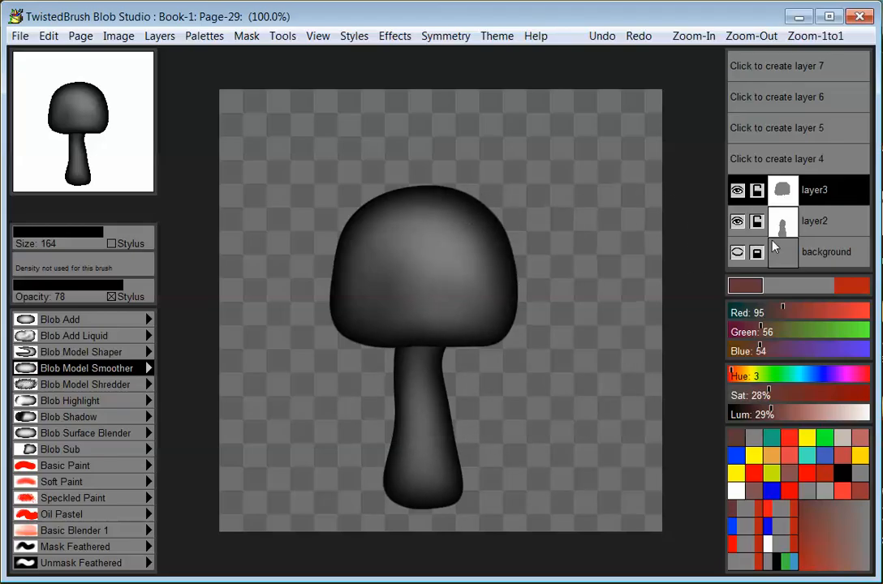
Paint the upper part of the cap brown with Basic Paint at size 62, with the colour's hue set to 0
{"action": "left_click", "coordinate": [94, 467]}
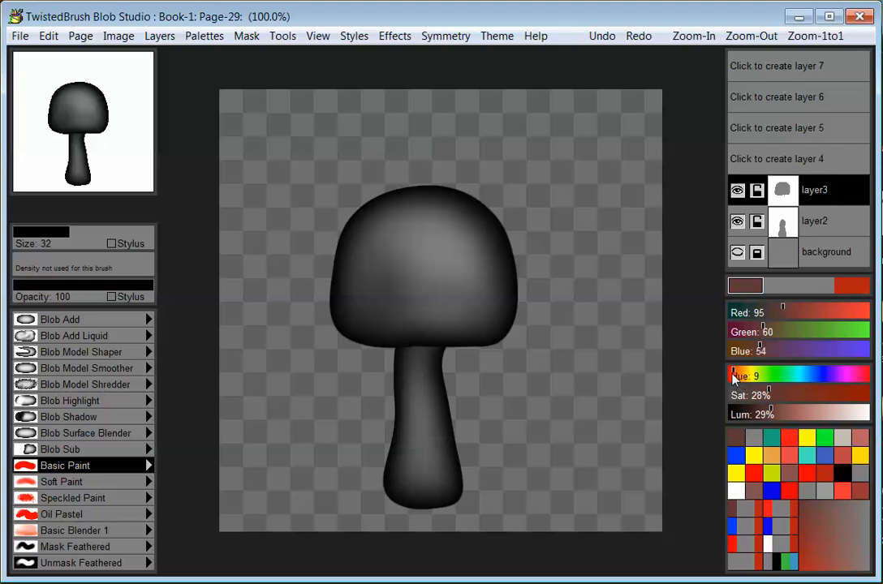
{"action": "left_click_drag", "start_coordinate": [733, 377], "coordinate": [681, 398]}
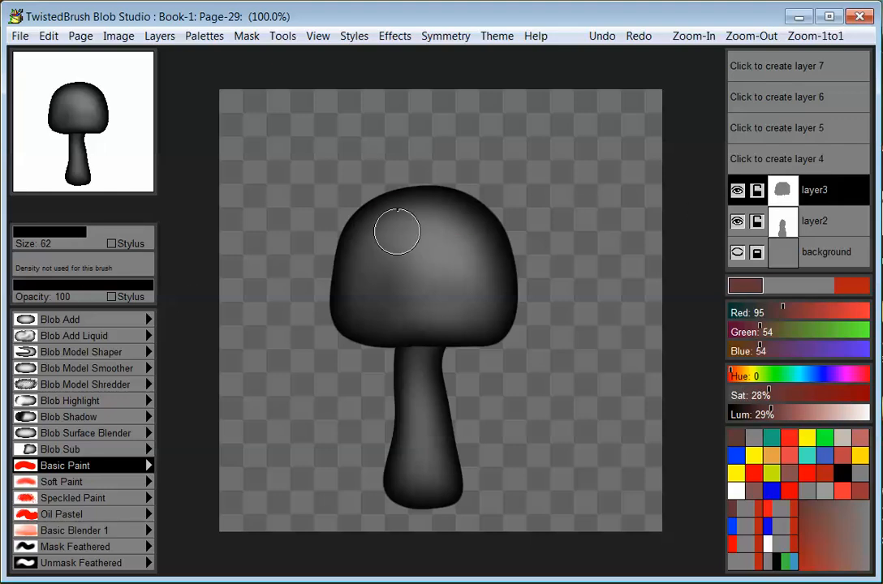
{"action": "mouse_move", "coordinate": [396, 230]}
{"action": "left_mouse_down"}
{"action": "mouse_move", "coordinate": [452, 209]}
{"action": "mouse_move", "coordinate": [420, 237]}
{"action": "left_mouse_up"}
Paint the whole cap with the stored red colour, then raise its red value to 255 and repaint the cap bright red
{"action": "left_click", "coordinate": [860, 290]}
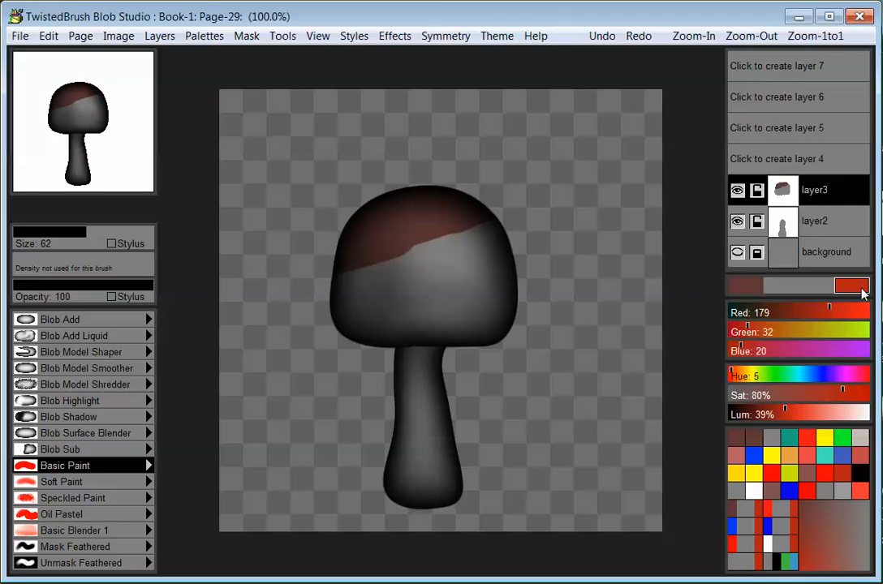
{"action": "mouse_move", "coordinate": [545, 272]}
{"action": "left_mouse_down"}
{"action": "mouse_move", "coordinate": [333, 233]}
{"action": "mouse_move", "coordinate": [415, 239]}
{"action": "mouse_move", "coordinate": [481, 262]}
{"action": "mouse_move", "coordinate": [352, 349]}
{"action": "left_mouse_up"}
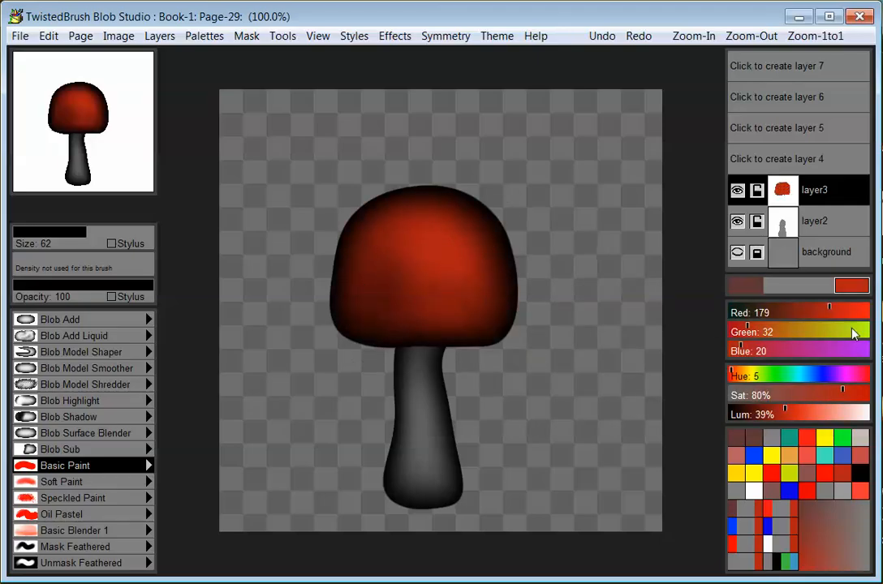
{"action": "left_click_drag", "start_coordinate": [852, 313], "coordinate": [880, 318]}
{"action": "mouse_move", "coordinate": [464, 224]}
{"action": "left_mouse_down"}
{"action": "mouse_move", "coordinate": [312, 261]}
{"action": "mouse_move", "coordinate": [451, 290]}
{"action": "mouse_move", "coordinate": [494, 339]}
{"action": "left_mouse_up"}
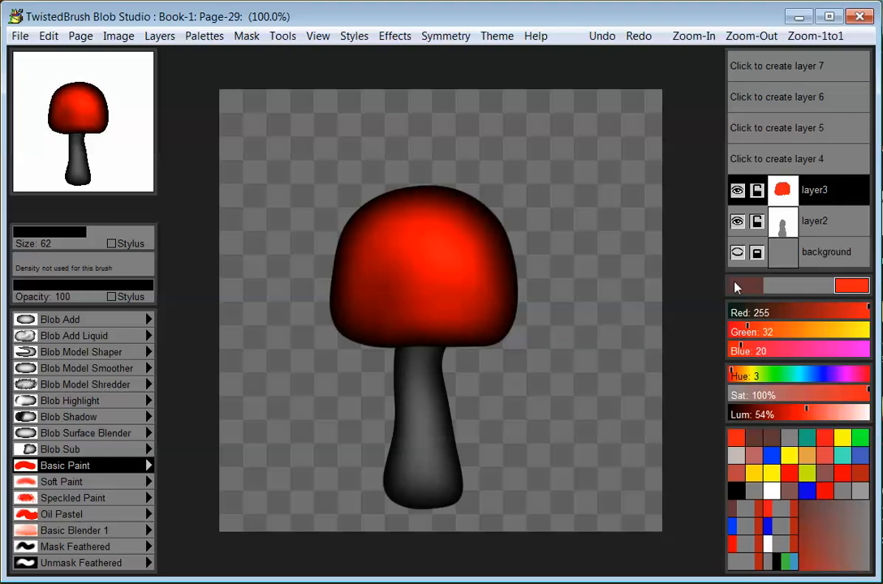
Paint the stem on layer 2 reddish brown, with the brown colour adjusted to red 145, green 71 and blue 71
{"action": "left_click", "coordinate": [777, 231]}
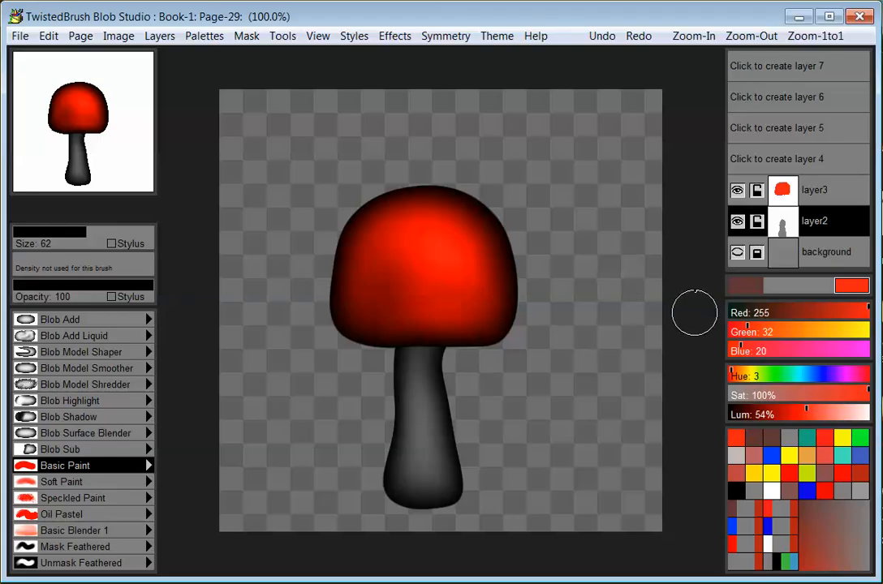
{"action": "left_click", "coordinate": [748, 289]}
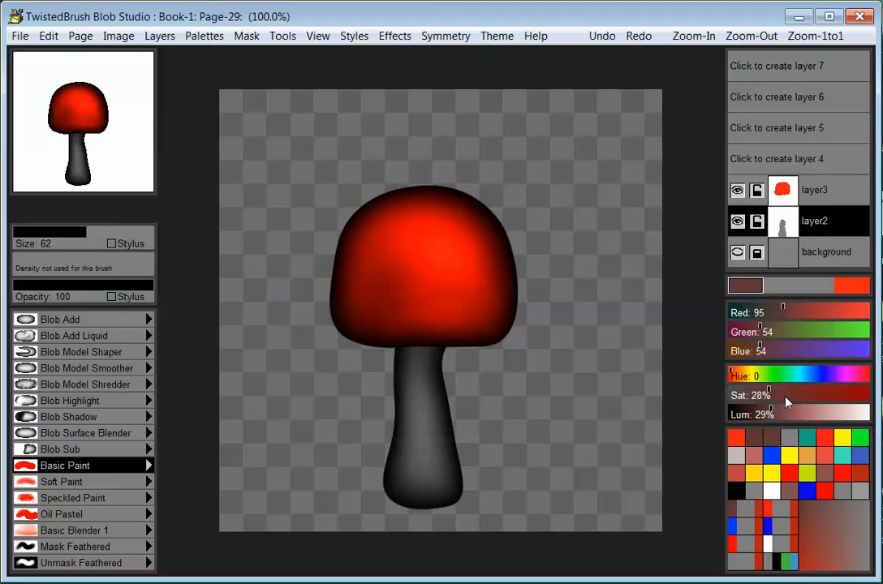
{"action": "mouse_move", "coordinate": [773, 399]}
{"action": "left_mouse_down"}
{"action": "mouse_move", "coordinate": [759, 396]}
{"action": "mouse_move", "coordinate": [782, 414]}
{"action": "left_mouse_up"}
{"action": "left_click_drag", "start_coordinate": [788, 308], "coordinate": [810, 309]}
{"action": "mouse_move", "coordinate": [479, 361]}
{"action": "left_mouse_down"}
{"action": "mouse_move", "coordinate": [396, 375]}
{"action": "mouse_move", "coordinate": [406, 459]}
{"action": "mouse_move", "coordinate": [437, 505]}
{"action": "mouse_move", "coordinate": [371, 428]}
{"action": "left_mouse_up"}
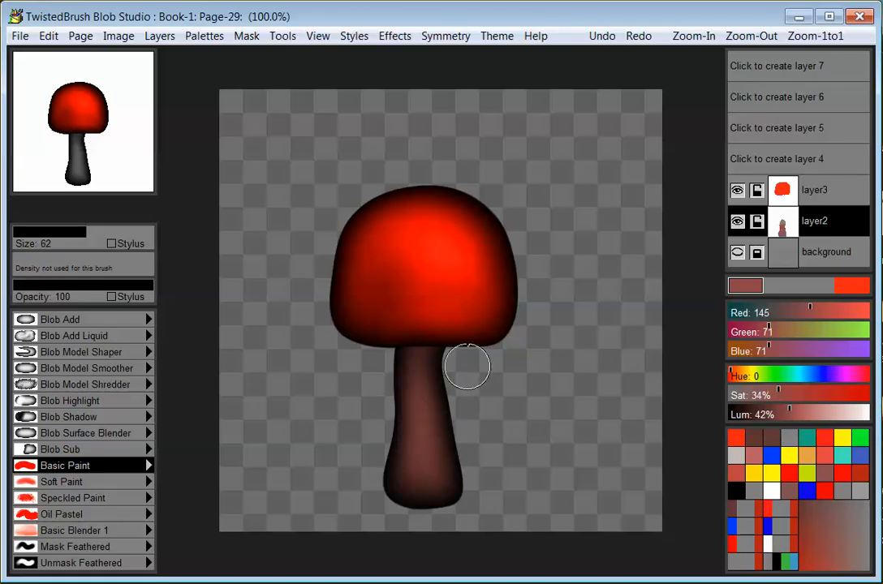
Dab white spots across the red cap on layer 3 with Basic Paint at size 28 and luminance 100%
{"action": "left_click", "coordinate": [827, 197]}
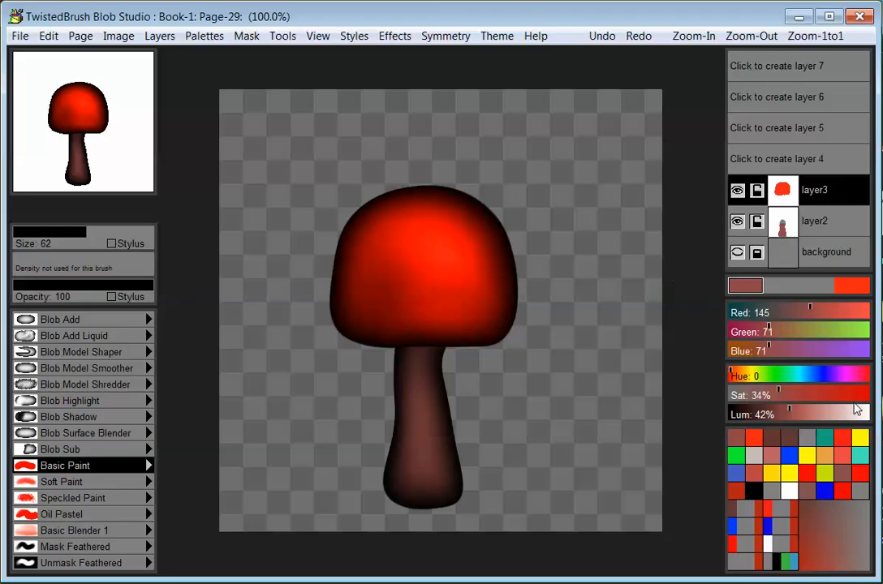
{"action": "left_click_drag", "start_coordinate": [856, 410], "coordinate": [868, 412]}
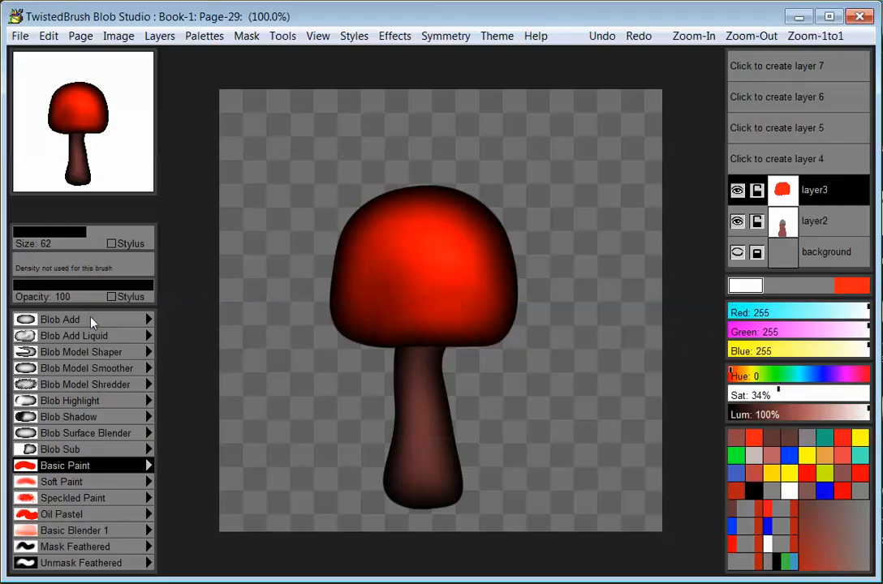
{"action": "left_click", "coordinate": [484, 304]}
{"action": "left_click", "coordinate": [472, 259]}
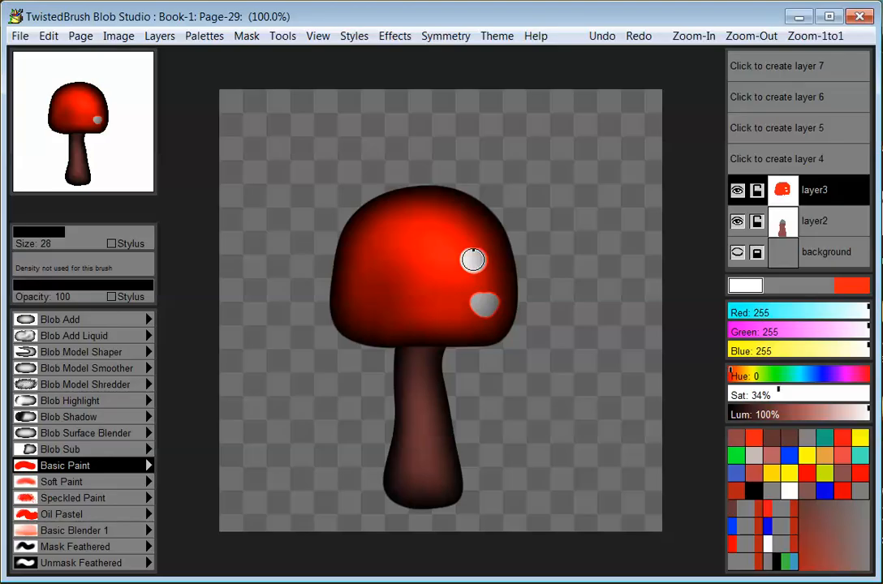
{"action": "left_click", "coordinate": [448, 233]}
{"action": "left_click", "coordinate": [400, 204]}
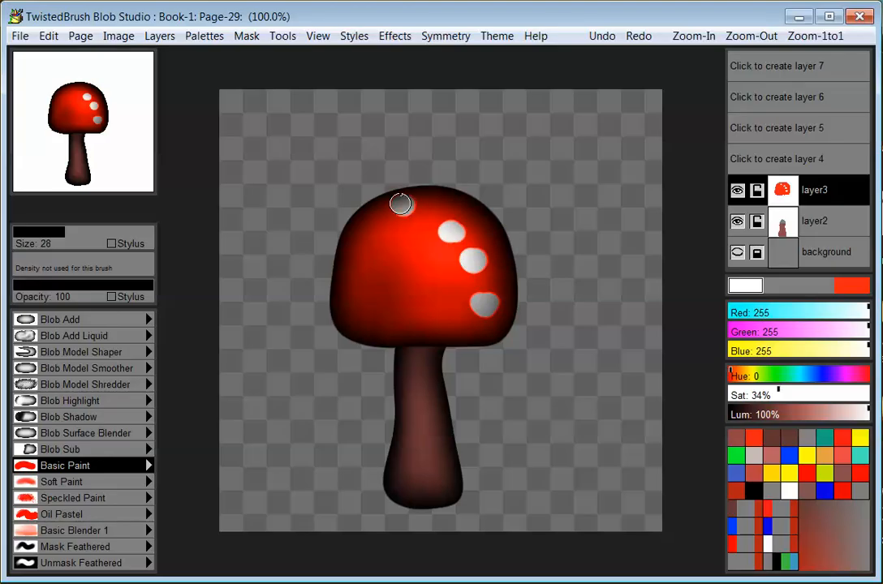
{"action": "left_click", "coordinate": [371, 231]}
{"action": "left_click", "coordinate": [413, 248]}
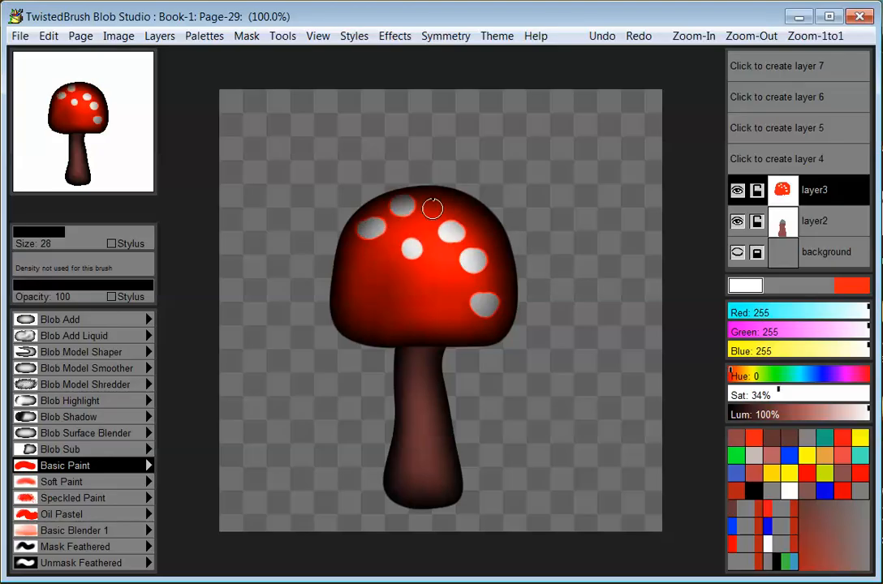
{"action": "left_click", "coordinate": [351, 308]}
{"action": "left_click", "coordinate": [429, 290]}
{"action": "left_click", "coordinate": [395, 304]}
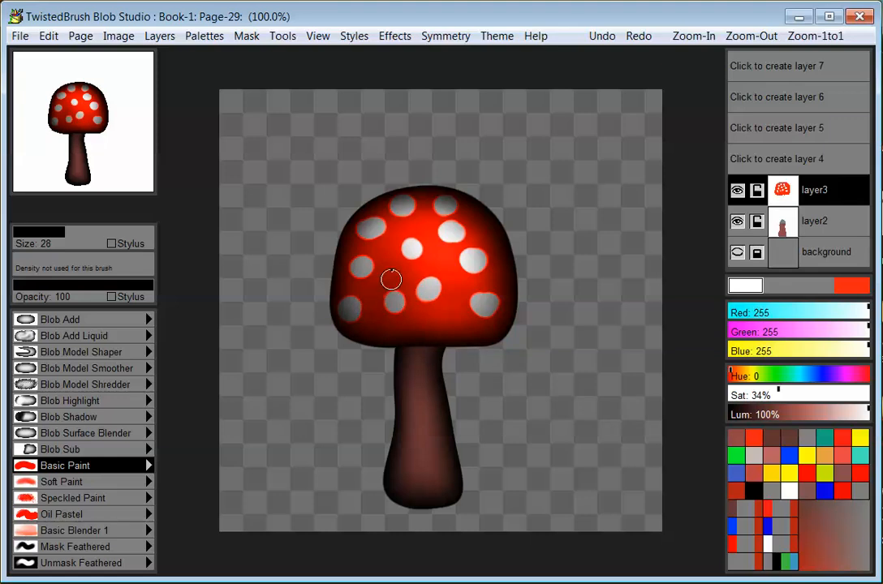
{"action": "left_click", "coordinate": [393, 274]}
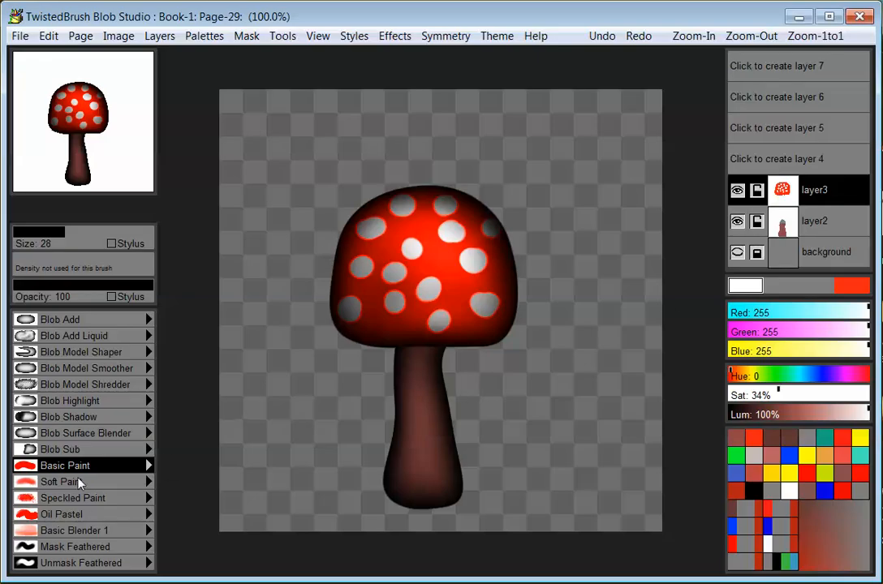
Darken the top of the stem on layer 2 and the left side of the cap on layer 3 with Blob Shadow at opacities 27 and 17
{"action": "left_click", "coordinate": [97, 423]}
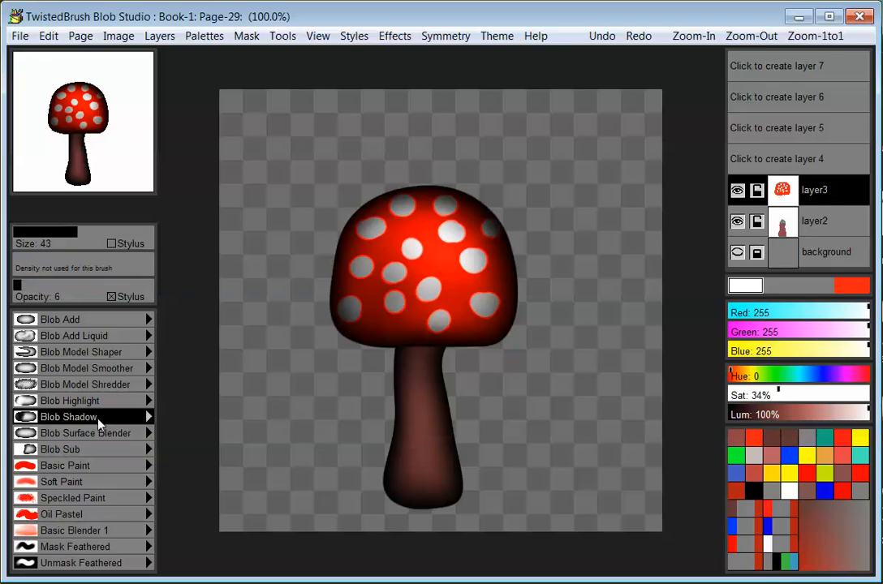
{"action": "left_click", "coordinate": [827, 233]}
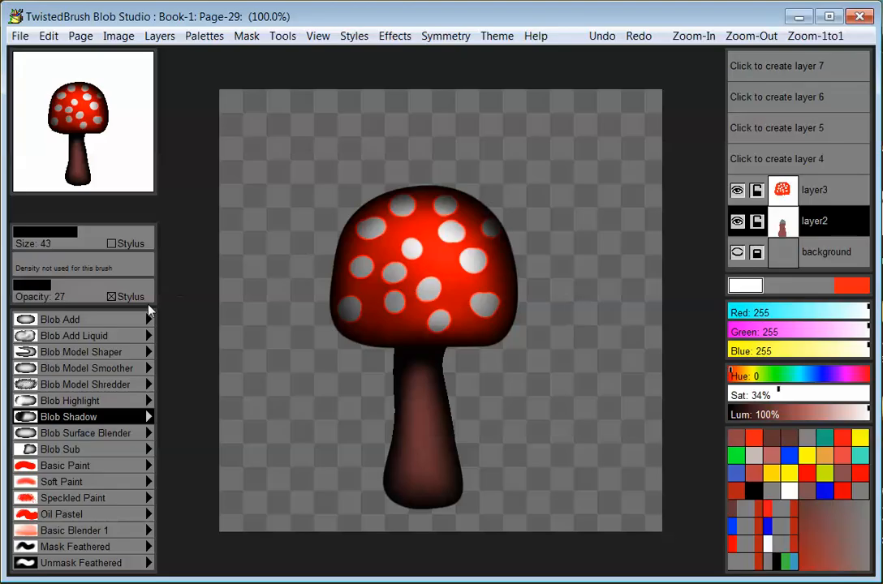
{"action": "left_click", "coordinate": [775, 199]}
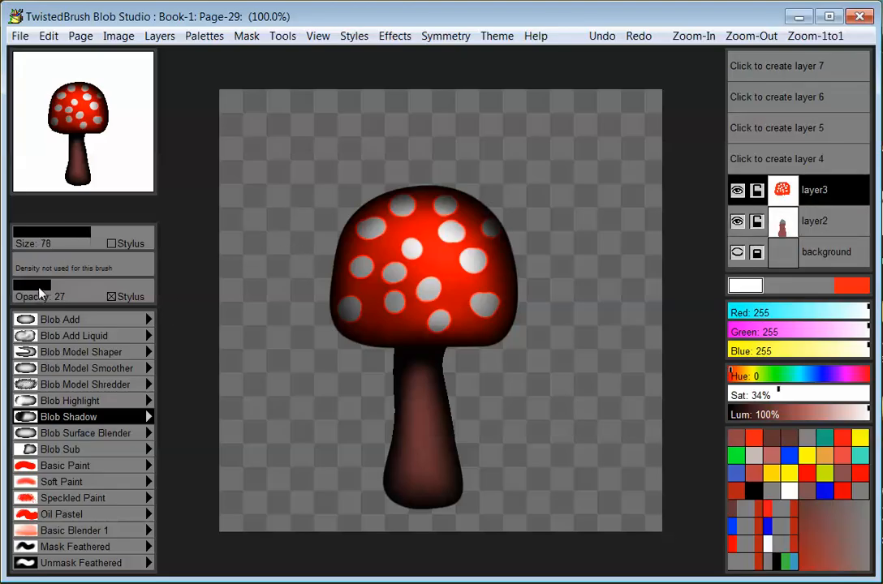
{"action": "mouse_move", "coordinate": [371, 260]}
{"action": "left_mouse_down"}
{"action": "mouse_move", "coordinate": [378, 308]}
{"action": "mouse_move", "coordinate": [365, 218]}
{"action": "mouse_move", "coordinate": [358, 287]}
{"action": "mouse_move", "coordinate": [434, 317]}
{"action": "mouse_move", "coordinate": [331, 303]}
{"action": "mouse_move", "coordinate": [355, 280]}
{"action": "left_mouse_up"}
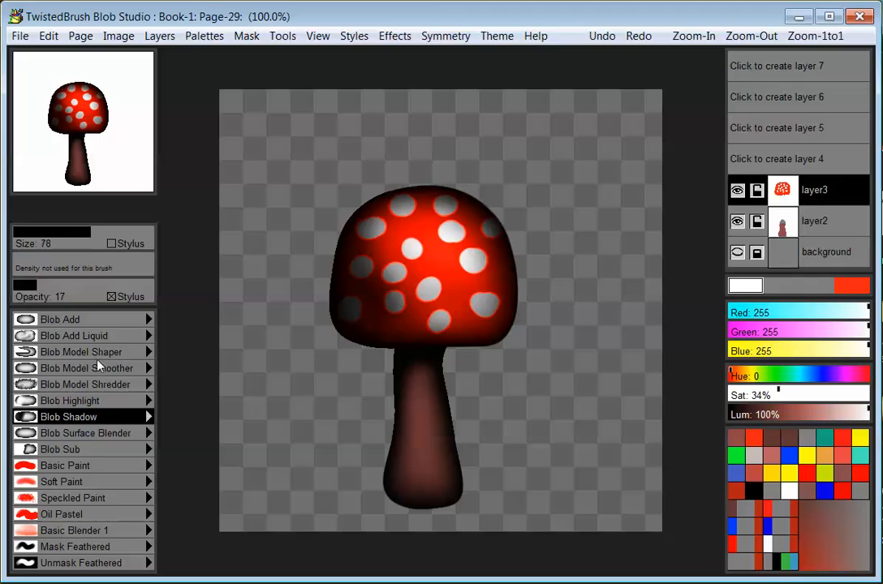
Smooth the cap's outer edge with Blob Model Smoother at size 164 and touch up its left edge with Blob Shadow at size 70
{"action": "left_click", "coordinate": [113, 369]}
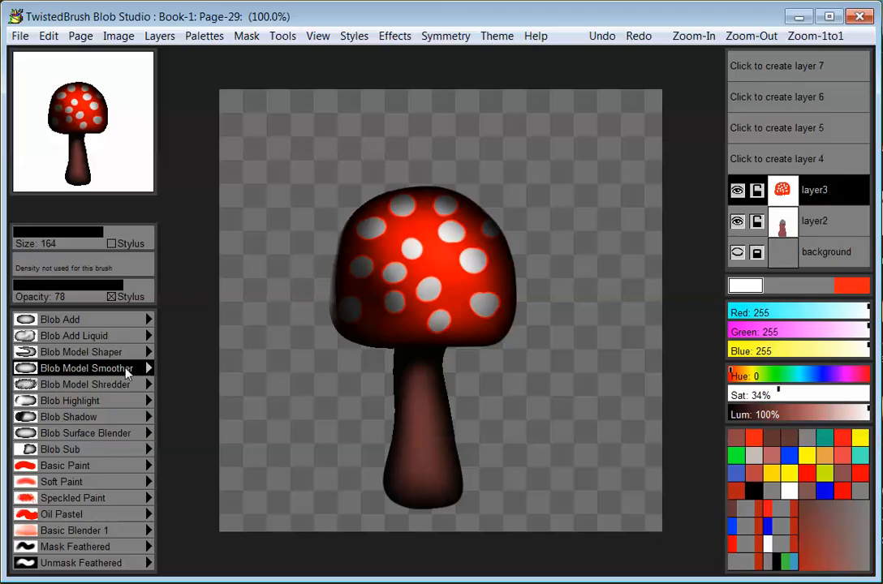
{"action": "left_click", "coordinate": [126, 372]}
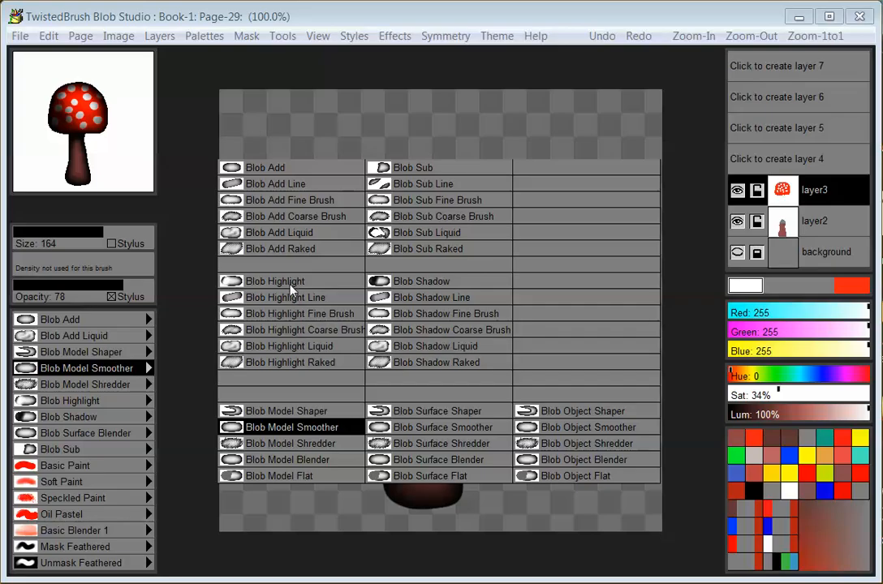
{"action": "left_click", "coordinate": [424, 287]}
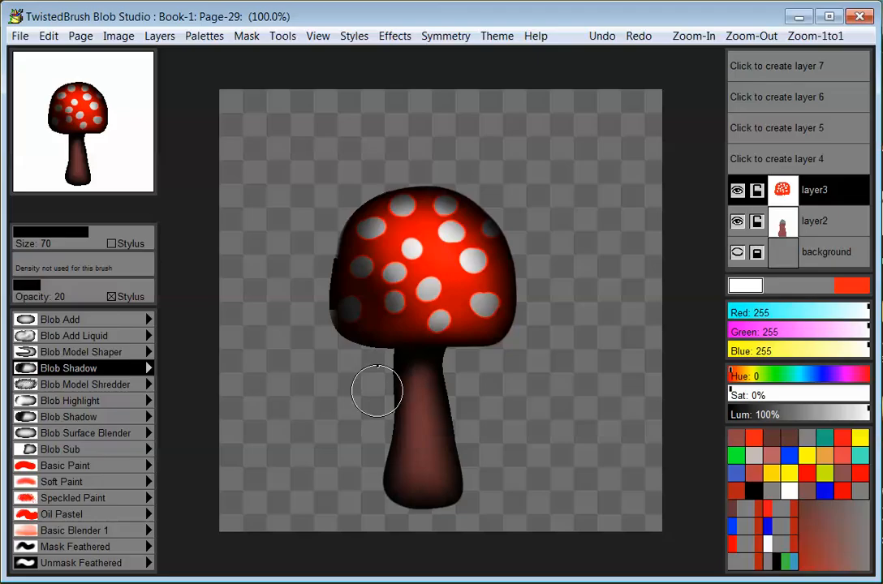
Push the left side of the cap outward with Blob Model Shaper at size 80 and opacity 50
{"action": "left_click", "coordinate": [119, 374]}
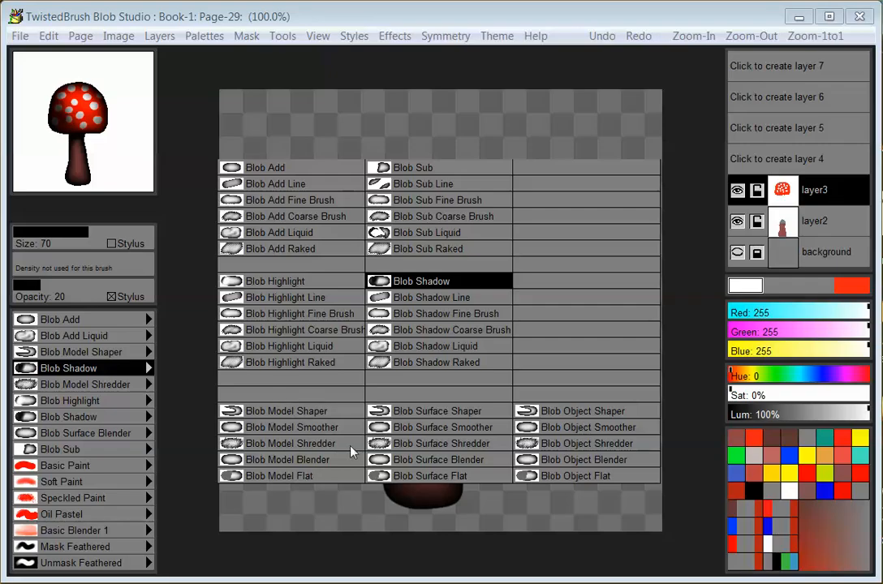
{"action": "left_click", "coordinate": [282, 413]}
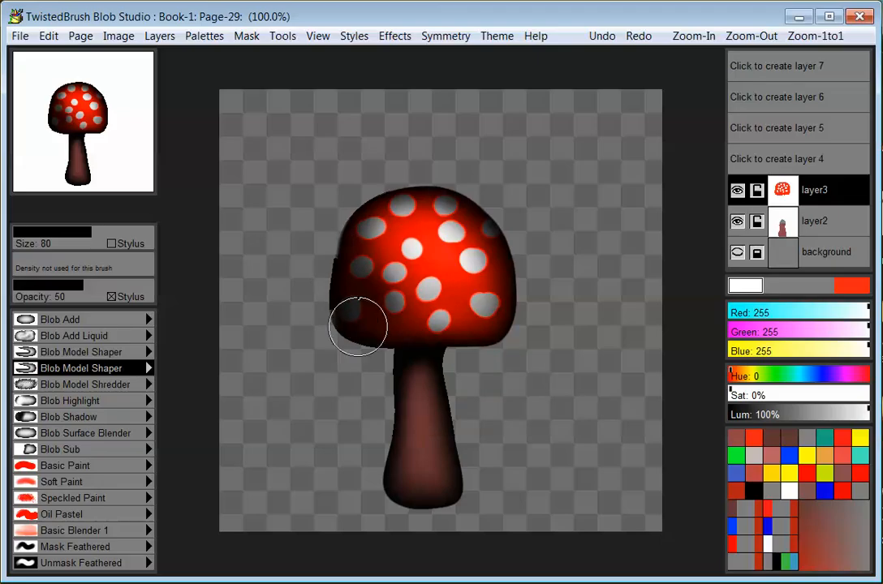
{"action": "mouse_move", "coordinate": [350, 311]}
{"action": "left_mouse_down"}
{"action": "mouse_move", "coordinate": [291, 322]}
{"action": "mouse_move", "coordinate": [413, 270]}
{"action": "mouse_move", "coordinate": [282, 351]}
{"action": "mouse_move", "coordinate": [391, 316]}
{"action": "mouse_move", "coordinate": [371, 258]}
{"action": "mouse_move", "coordinate": [317, 323]}
{"action": "mouse_move", "coordinate": [308, 310]}
{"action": "mouse_move", "coordinate": [388, 256]}
{"action": "mouse_move", "coordinate": [400, 290]}
{"action": "mouse_move", "coordinate": [335, 331]}
{"action": "mouse_move", "coordinate": [394, 254]}
{"action": "mouse_move", "coordinate": [327, 270]}
{"action": "mouse_move", "coordinate": [404, 252]}
{"action": "mouse_move", "coordinate": [327, 250]}
{"action": "mouse_move", "coordinate": [347, 310]}
{"action": "mouse_move", "coordinate": [414, 233]}
{"action": "mouse_move", "coordinate": [388, 299]}
{"action": "mouse_move", "coordinate": [404, 252]}
{"action": "mouse_move", "coordinate": [360, 292]}
{"action": "mouse_move", "coordinate": [289, 296]}
{"action": "mouse_move", "coordinate": [316, 300]}
{"action": "mouse_move", "coordinate": [331, 339]}
{"action": "mouse_move", "coordinate": [314, 367]}
{"action": "mouse_move", "coordinate": [305, 266]}
{"action": "mouse_move", "coordinate": [316, 275]}
{"action": "mouse_move", "coordinate": [316, 315]}
{"action": "mouse_move", "coordinate": [371, 357]}
{"action": "mouse_move", "coordinate": [327, 296]}
{"action": "mouse_move", "coordinate": [367, 339]}
{"action": "mouse_move", "coordinate": [408, 306]}
{"action": "mouse_move", "coordinate": [404, 250]}
{"action": "mouse_move", "coordinate": [374, 311]}
{"action": "mouse_move", "coordinate": [331, 236]}
{"action": "left_mouse_up"}
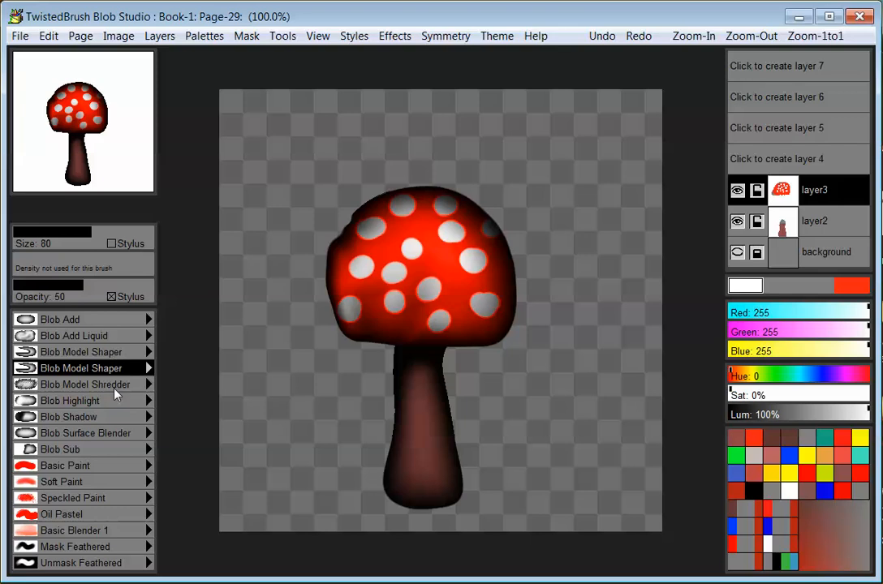
Smooth the reshaped left side of the cap with Blob Model Smoother at size 72 and opacity 40
{"action": "left_click", "coordinate": [120, 371]}
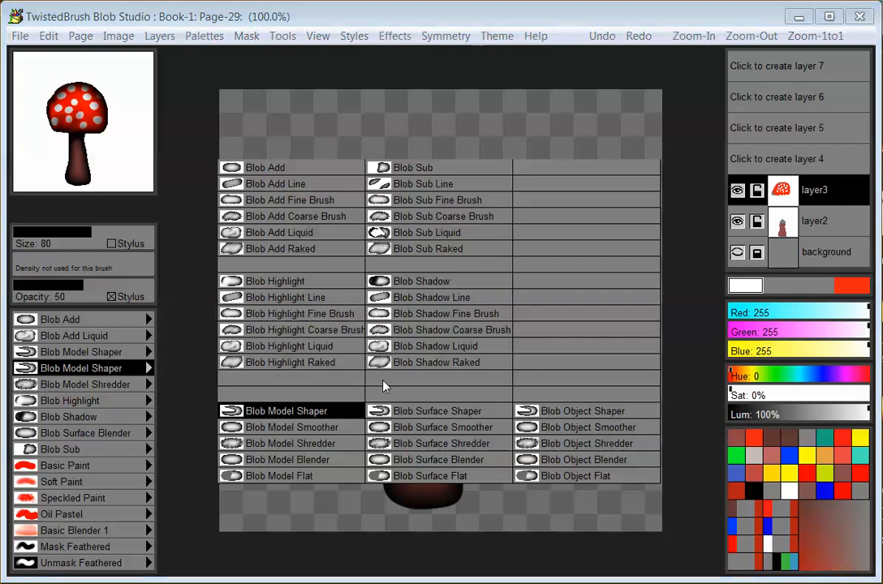
{"action": "left_click", "coordinate": [299, 429]}
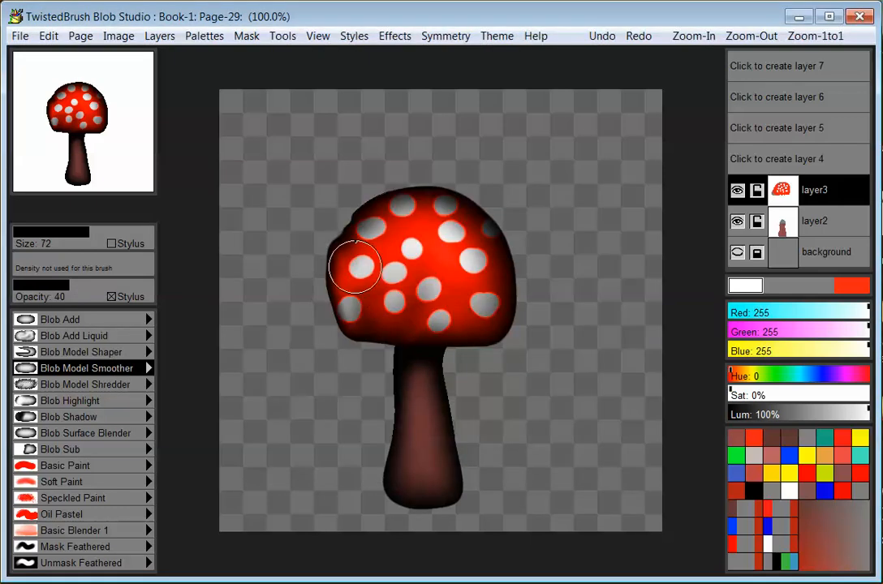
{"action": "mouse_move", "coordinate": [349, 225]}
{"action": "left_mouse_down"}
{"action": "mouse_move", "coordinate": [322, 312]}
{"action": "mouse_move", "coordinate": [369, 343]}
{"action": "mouse_move", "coordinate": [366, 322]}
{"action": "mouse_move", "coordinate": [338, 311]}
{"action": "mouse_move", "coordinate": [360, 220]}
{"action": "mouse_move", "coordinate": [339, 209]}
{"action": "mouse_move", "coordinate": [373, 298]}
{"action": "mouse_move", "coordinate": [388, 316]}
{"action": "mouse_move", "coordinate": [410, 307]}
{"action": "mouse_move", "coordinate": [379, 321]}
{"action": "left_mouse_up"}
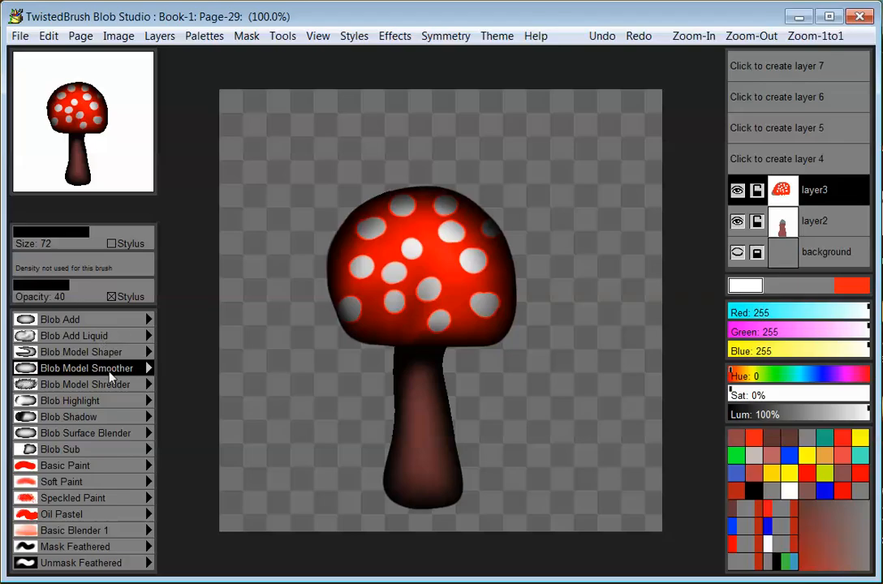
Spread the bright surface shading across the left side of the cap with Blob Surface Shaper at size 80 and opacity 50
{"action": "left_click", "coordinate": [111, 376]}
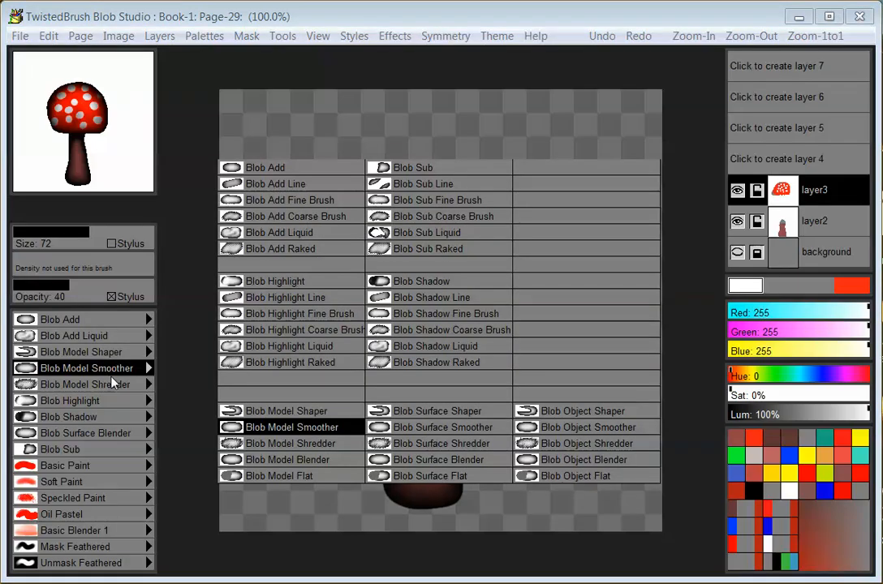
{"action": "left_click", "coordinate": [451, 410]}
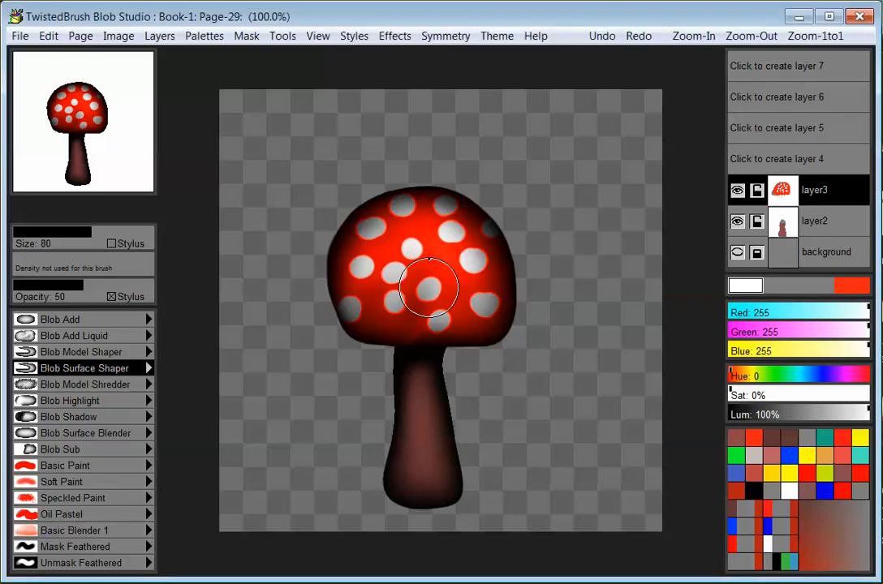
{"action": "mouse_move", "coordinate": [429, 286]}
{"action": "left_mouse_down"}
{"action": "mouse_move", "coordinate": [335, 286]}
{"action": "mouse_move", "coordinate": [346, 295]}
{"action": "mouse_move", "coordinate": [292, 299]}
{"action": "left_mouse_up"}
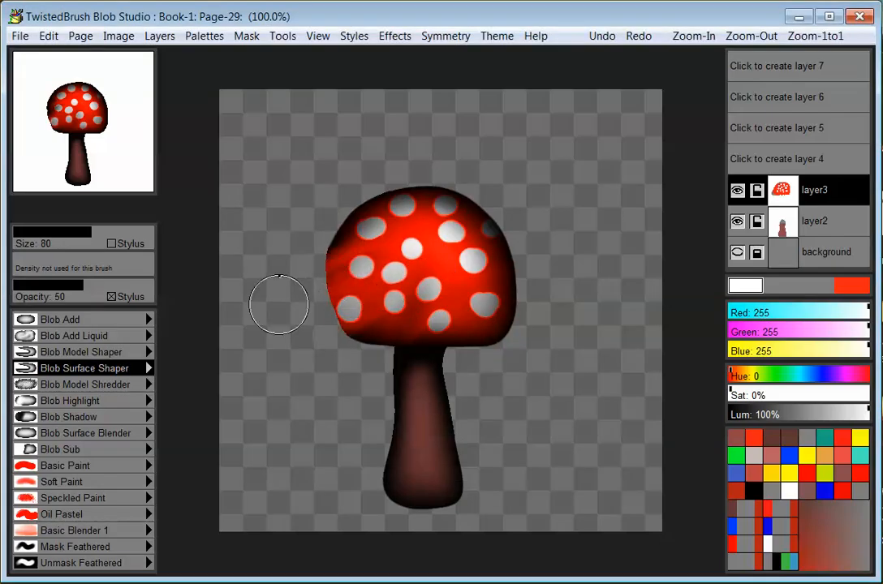
{"action": "mouse_move", "coordinate": [365, 256]}
{"action": "left_mouse_down"}
{"action": "mouse_move", "coordinate": [341, 302]}
{"action": "mouse_move", "coordinate": [354, 337]}
{"action": "mouse_move", "coordinate": [383, 282]}
{"action": "mouse_move", "coordinate": [374, 242]}
{"action": "mouse_move", "coordinate": [345, 233]}
{"action": "mouse_move", "coordinate": [410, 241]}
{"action": "mouse_move", "coordinate": [355, 277]}
{"action": "mouse_move", "coordinate": [381, 233]}
{"action": "mouse_move", "coordinate": [362, 287]}
{"action": "mouse_move", "coordinate": [316, 291]}
{"action": "mouse_move", "coordinate": [364, 309]}
{"action": "mouse_move", "coordinate": [416, 264]}
{"action": "mouse_move", "coordinate": [364, 243]}
{"action": "mouse_move", "coordinate": [404, 270]}
{"action": "mouse_move", "coordinate": [369, 276]}
{"action": "mouse_move", "coordinate": [410, 237]}
{"action": "mouse_move", "coordinate": [428, 286]}
{"action": "mouse_move", "coordinate": [453, 250]}
{"action": "mouse_move", "coordinate": [395, 305]}
{"action": "mouse_move", "coordinate": [365, 248]}
{"action": "left_mouse_up"}
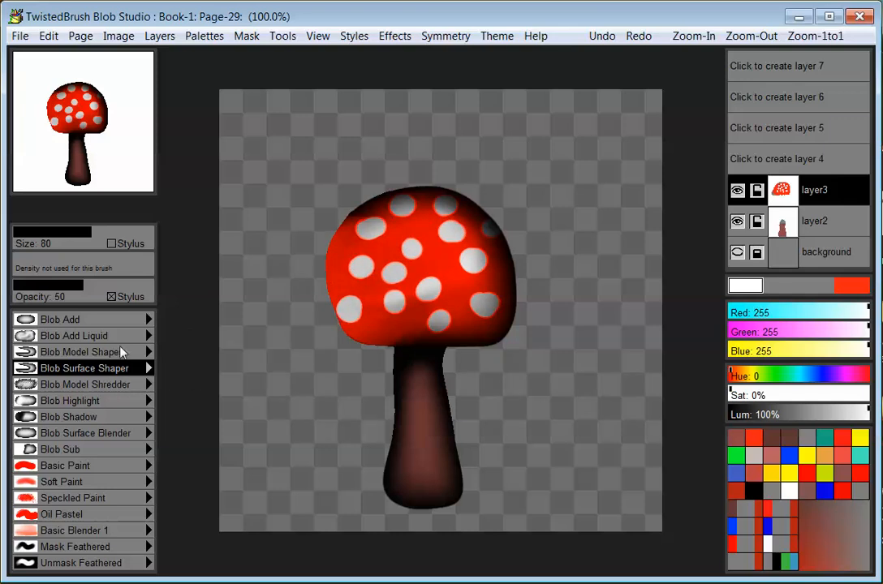
Try to pull the cap's lower right edge outward with Blob Object Shaper, and undo the strokes
{"action": "left_click", "coordinate": [151, 367]}
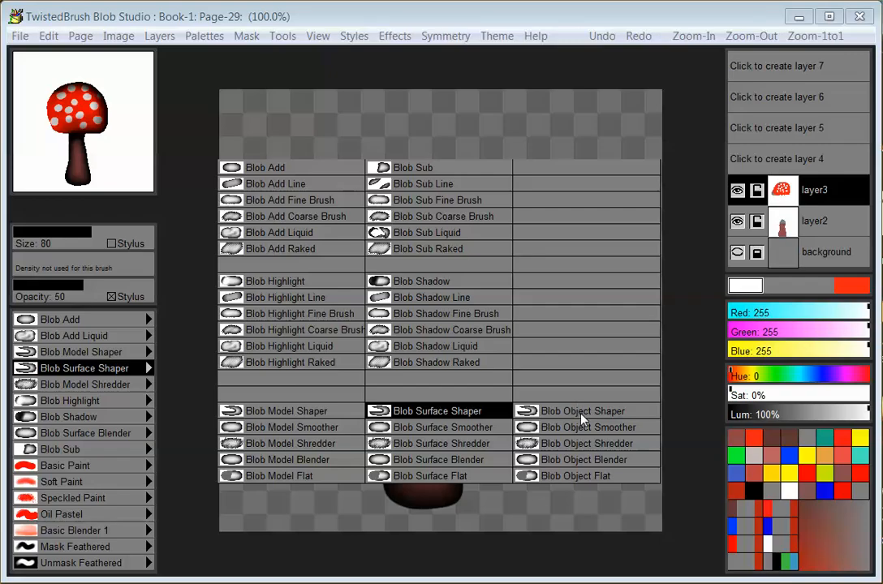
{"action": "left_click", "coordinate": [531, 410]}
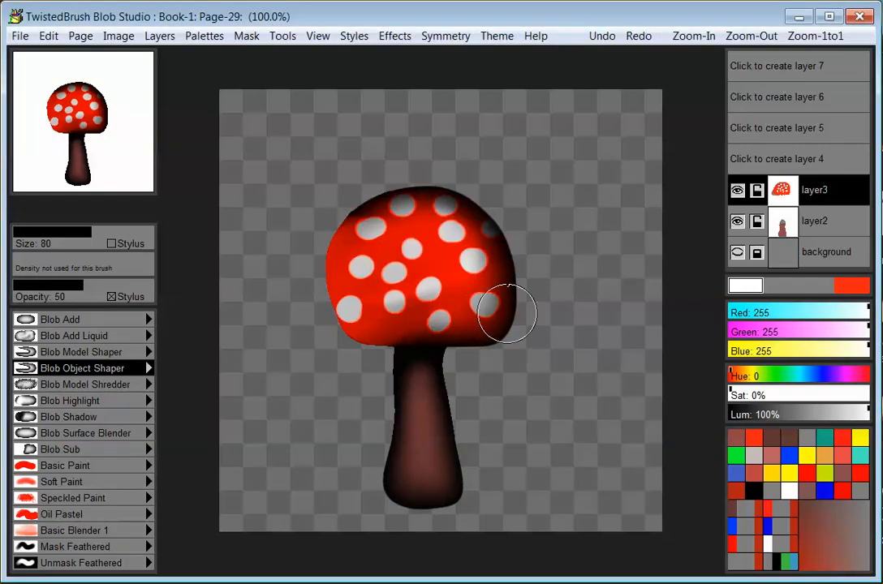
{"action": "mouse_move", "coordinate": [507, 314]}
{"action": "left_mouse_down"}
{"action": "mouse_move", "coordinate": [577, 310]}
{"action": "mouse_move", "coordinate": [557, 300]}
{"action": "mouse_move", "coordinate": [504, 314]}
{"action": "mouse_move", "coordinate": [538, 308]}
{"action": "mouse_move", "coordinate": [488, 284]}
{"action": "mouse_move", "coordinate": [573, 246]}
{"action": "mouse_move", "coordinate": [487, 306]}
{"action": "mouse_move", "coordinate": [537, 310]}
{"action": "mouse_move", "coordinate": [572, 256]}
{"action": "mouse_move", "coordinate": [567, 276]}
{"action": "mouse_move", "coordinate": [492, 268]}
{"action": "mouse_move", "coordinate": [570, 305]}
{"action": "mouse_move", "coordinate": [580, 301]}
{"action": "mouse_move", "coordinate": [556, 314]}
{"action": "left_mouse_up"}
{"action": "key", "text": "ctrl+z"}
{"action": "key", "text": "ctrl+z"}
{"action": "key", "text": "ctrl+z"}
{"action": "key", "text": "ctrl+z"}
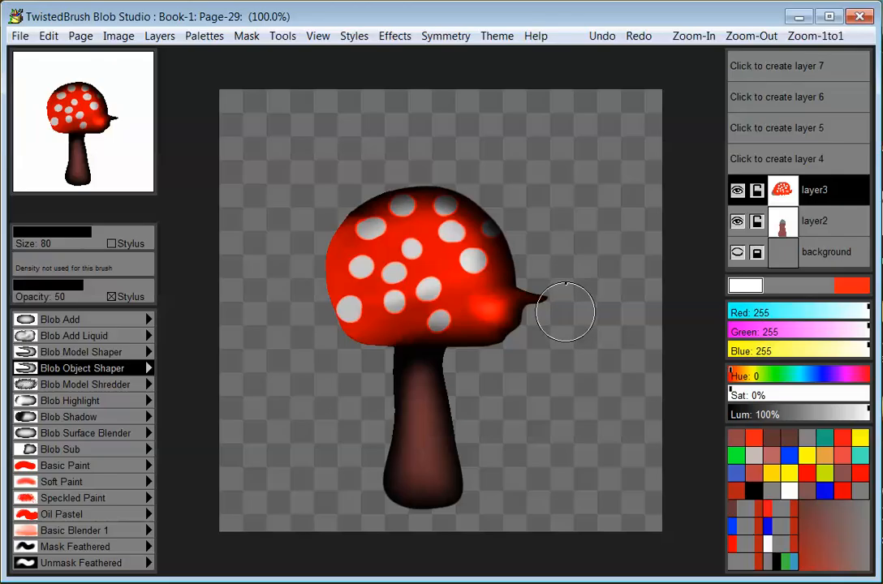
{"action": "key", "text": "ctrl+z"}
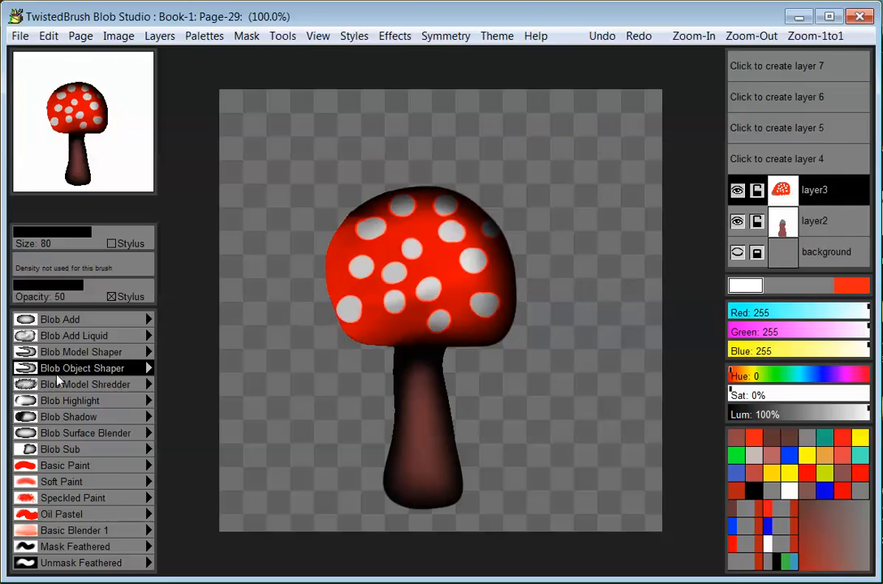
Darken the cap's upper left with Blob Shadow and brighten its middle with Blob Highlight at size 60, opacity 25, and Blob Add at size 92
{"action": "left_click", "coordinate": [92, 417]}
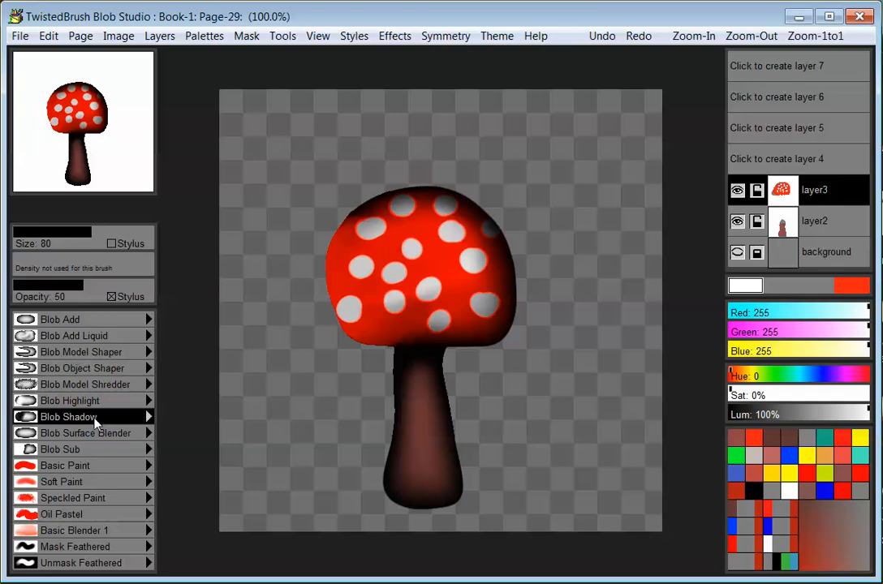
{"action": "mouse_move", "coordinate": [361, 258]}
{"action": "left_mouse_down"}
{"action": "mouse_move", "coordinate": [359, 216]}
{"action": "mouse_move", "coordinate": [372, 221]}
{"action": "mouse_move", "coordinate": [351, 239]}
{"action": "mouse_move", "coordinate": [345, 286]}
{"action": "mouse_move", "coordinate": [400, 315]}
{"action": "mouse_move", "coordinate": [404, 296]}
{"action": "mouse_move", "coordinate": [325, 256]}
{"action": "mouse_move", "coordinate": [340, 209]}
{"action": "mouse_move", "coordinate": [414, 313]}
{"action": "mouse_move", "coordinate": [401, 238]}
{"action": "left_mouse_up"}
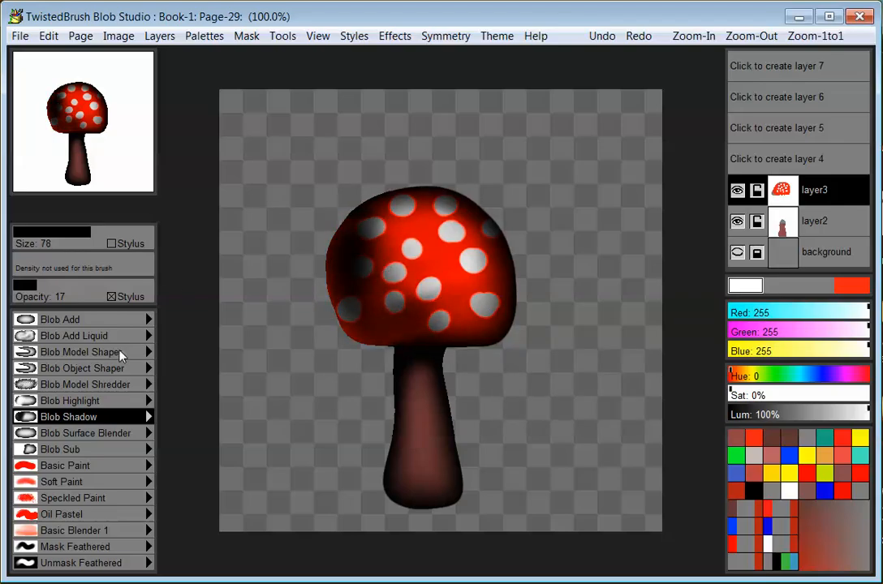
{"action": "left_click", "coordinate": [103, 401]}
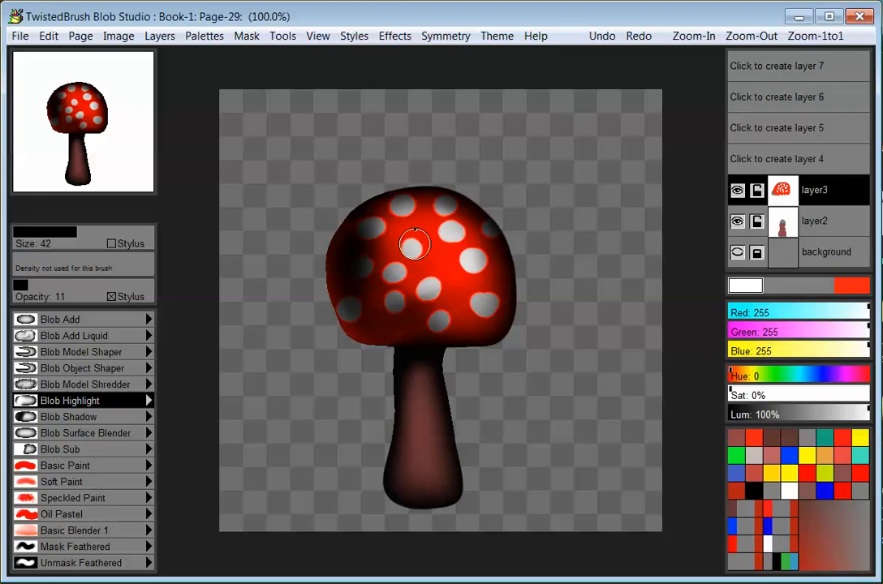
{"action": "left_click", "coordinate": [47, 284]}
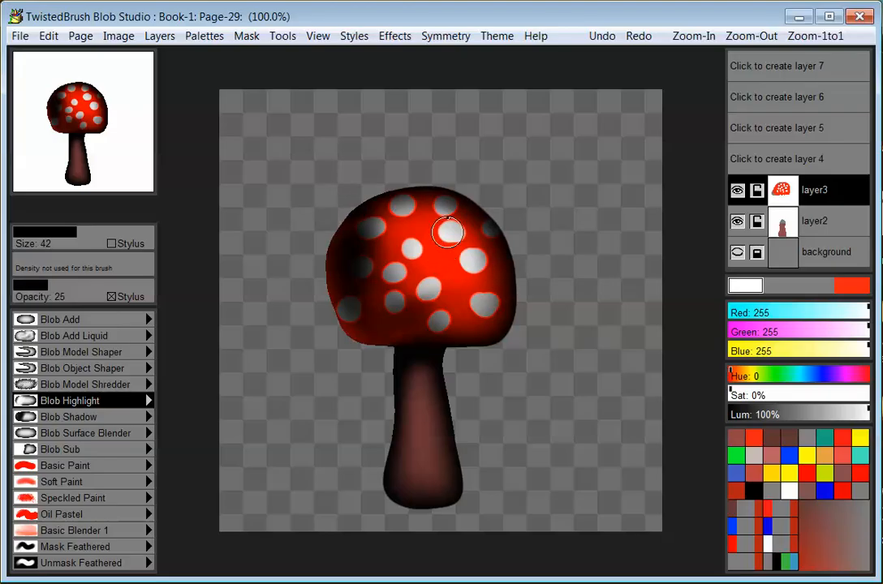
{"action": "left_click_drag", "start_coordinate": [70, 235], "coordinate": [84, 235]}
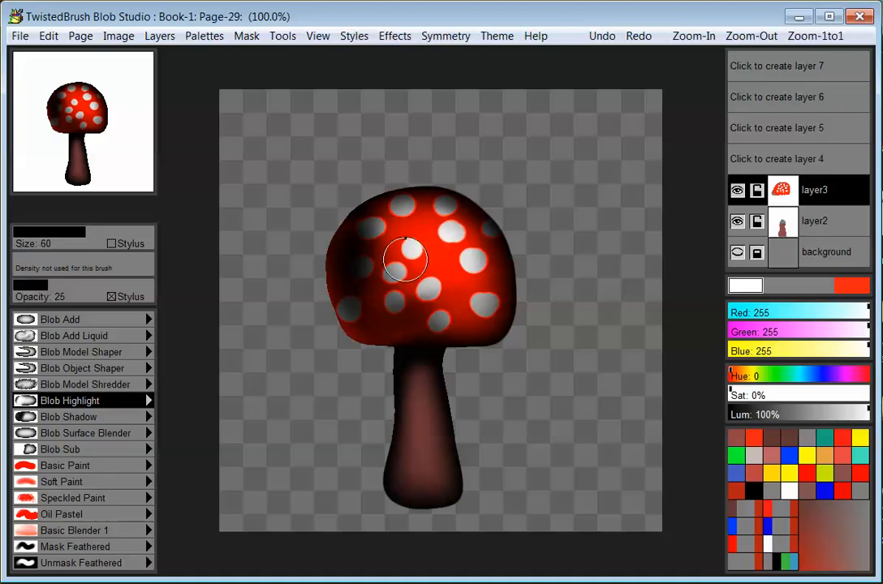
{"action": "left_click", "coordinate": [91, 319]}
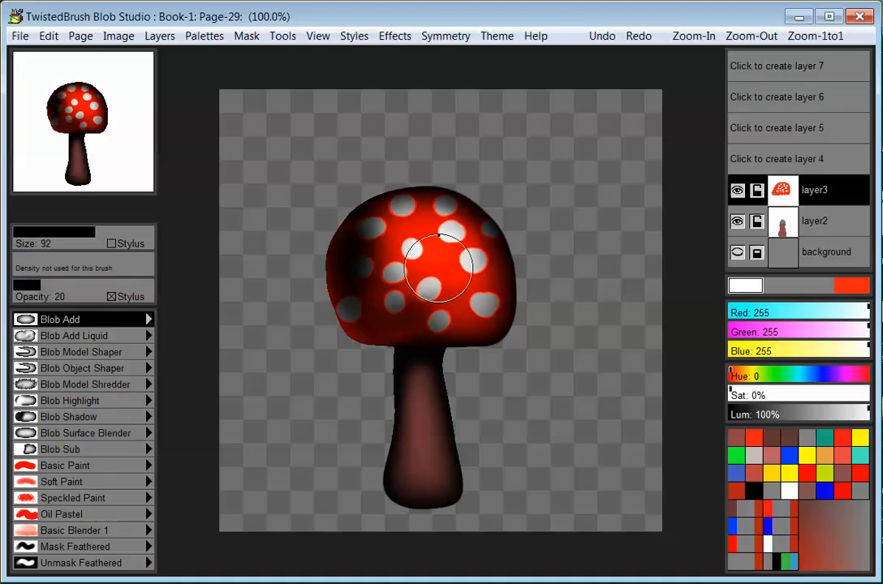
{"action": "mouse_move", "coordinate": [418, 258]}
{"action": "left_mouse_down"}
{"action": "mouse_move", "coordinate": [443, 260]}
{"action": "mouse_move", "coordinate": [443, 241]}
{"action": "mouse_move", "coordinate": [442, 262]}
{"action": "mouse_move", "coordinate": [430, 243]}
{"action": "mouse_move", "coordinate": [464, 277]}
{"action": "mouse_move", "coordinate": [469, 237]}
{"action": "mouse_move", "coordinate": [421, 312]}
{"action": "mouse_move", "coordinate": [484, 262]}
{"action": "left_mouse_up"}
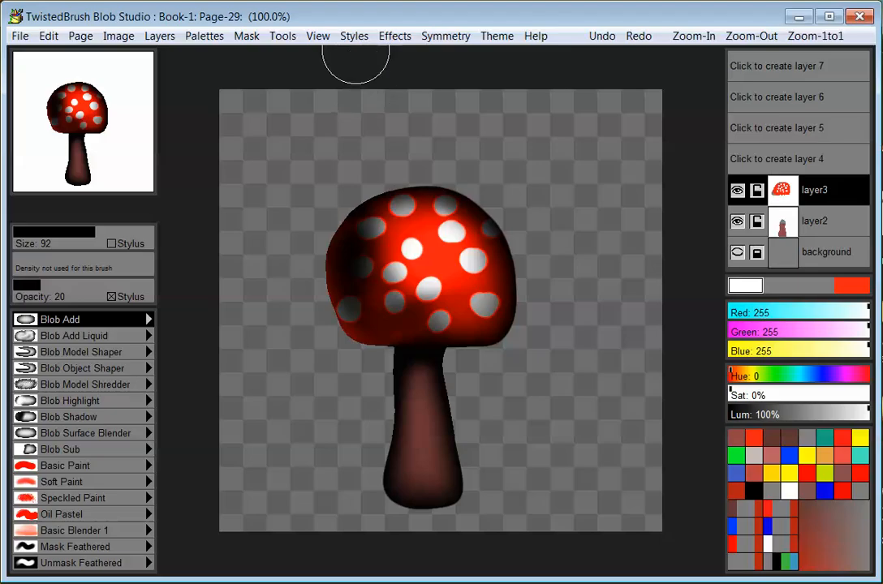
{"action": "left_click", "coordinate": [355, 37]}
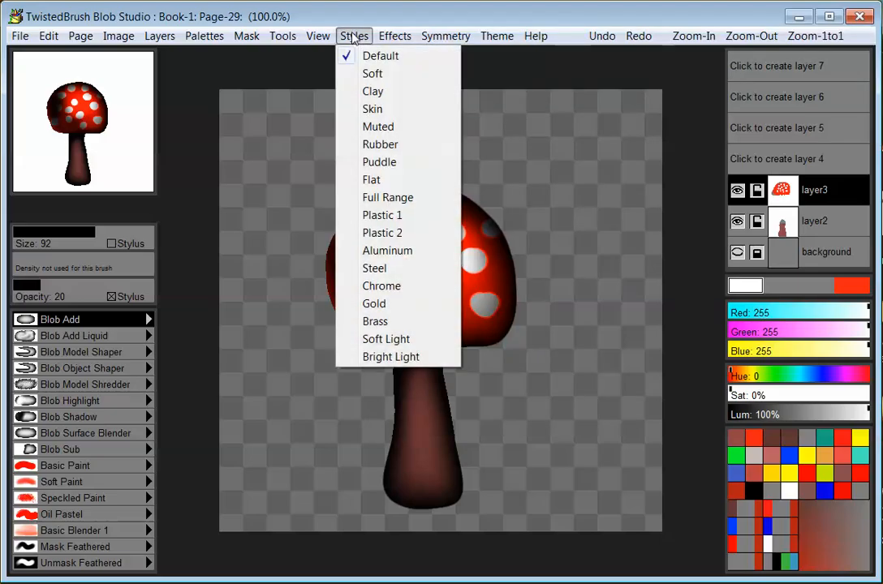
{"action": "left_click", "coordinate": [353, 36]}
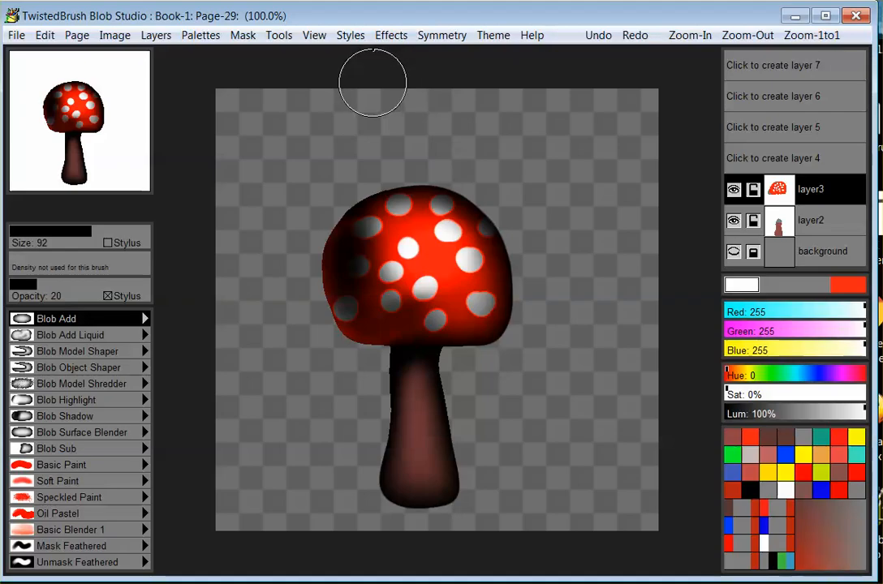
Go to page 30 and compare the pear artwork with its background layer hidden and shown
{"action": "key", "text": "Page_Down"}
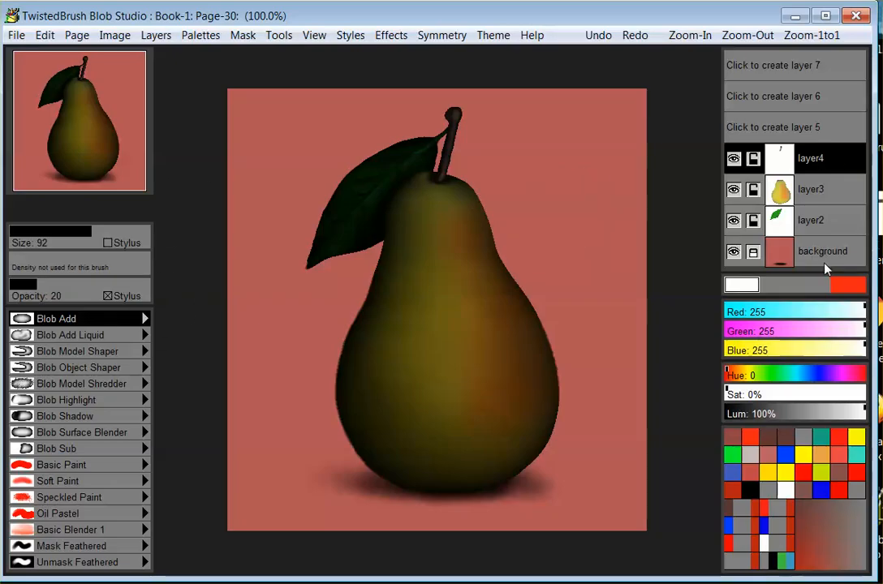
{"action": "left_click", "coordinate": [733, 252]}
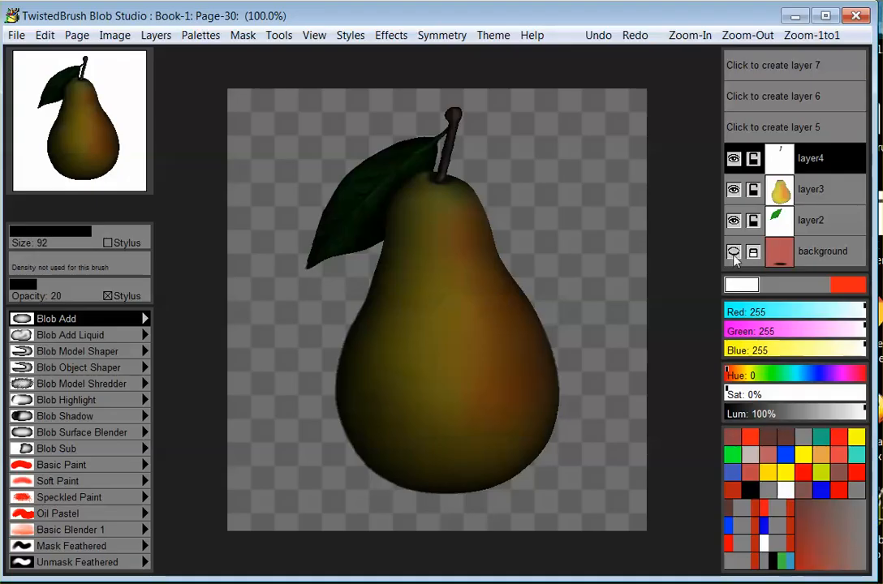
{"action": "left_click", "coordinate": [733, 252]}
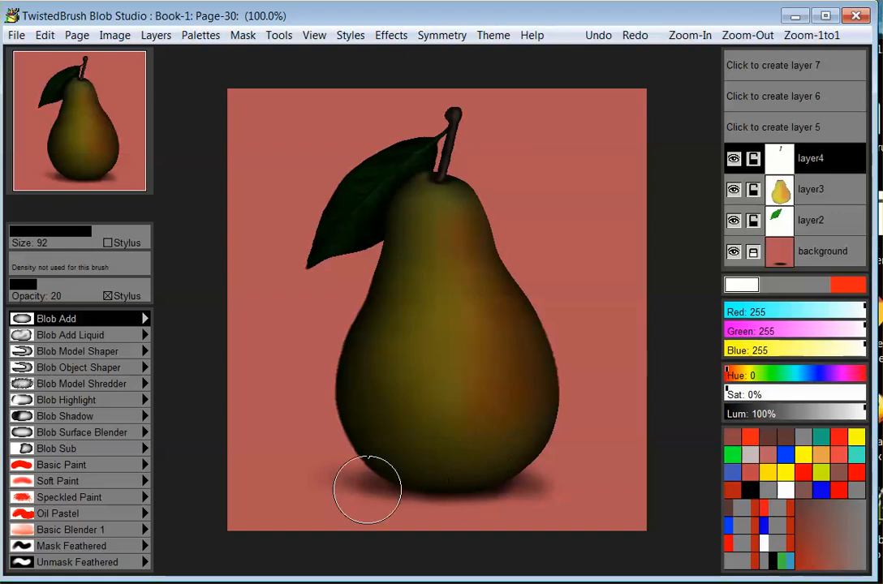
{"action": "left_click", "coordinate": [733, 252]}
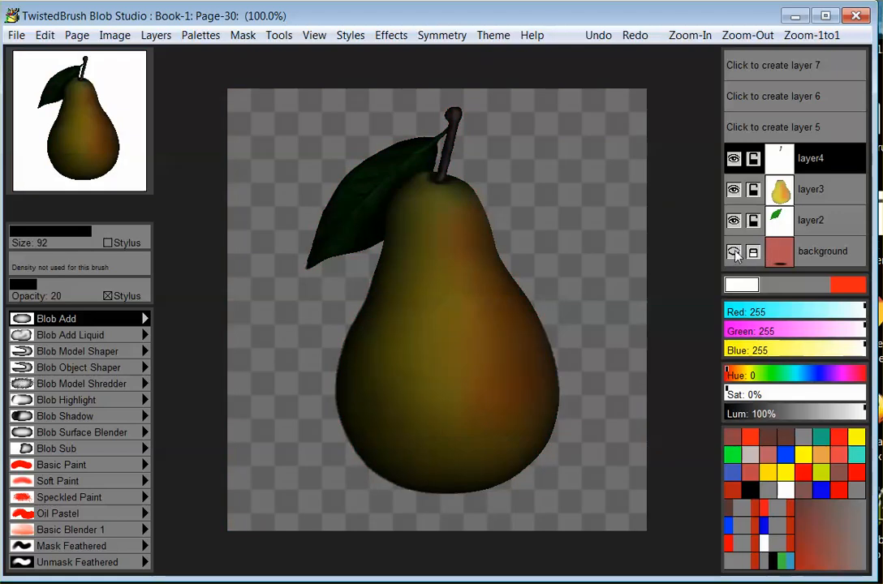
{"action": "left_click", "coordinate": [735, 252]}
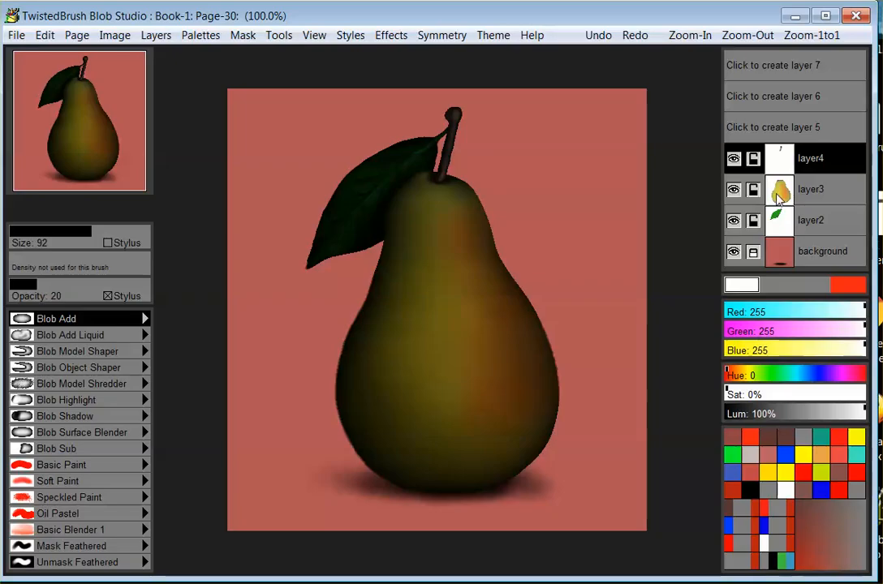
Preview the pear in the Muted, Full Range and Soft Light styles, and restore the Default style
{"action": "left_click", "coordinate": [351, 37]}
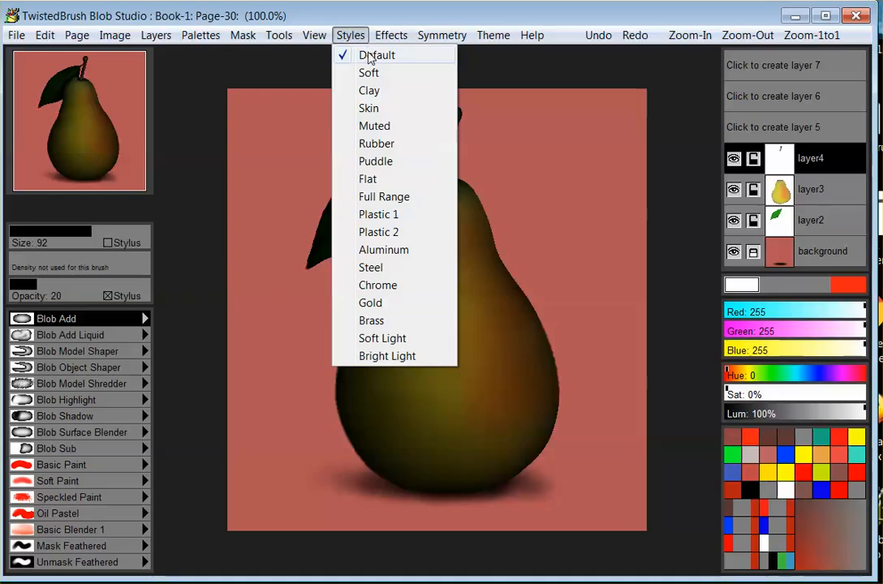
{"action": "left_click", "coordinate": [362, 20]}
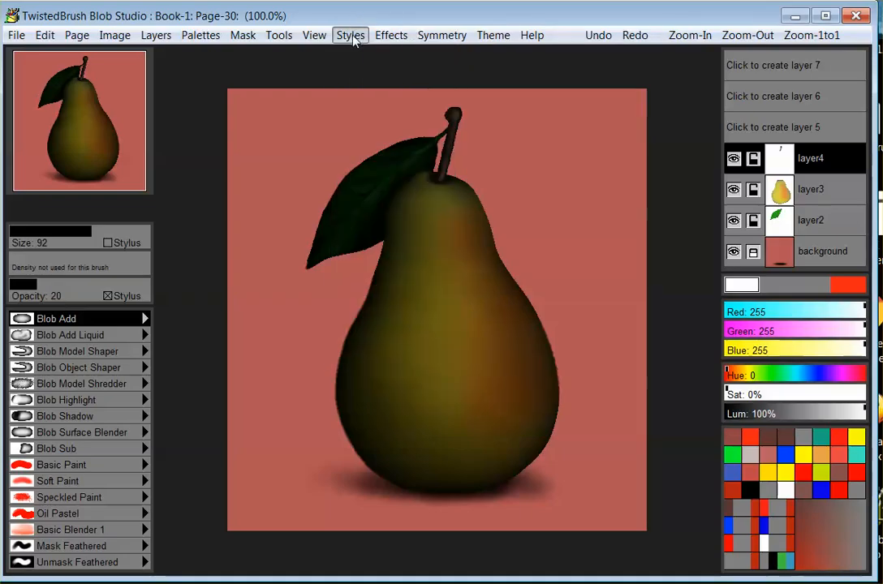
{"action": "left_click", "coordinate": [354, 37]}
{"action": "left_click", "coordinate": [360, 19]}
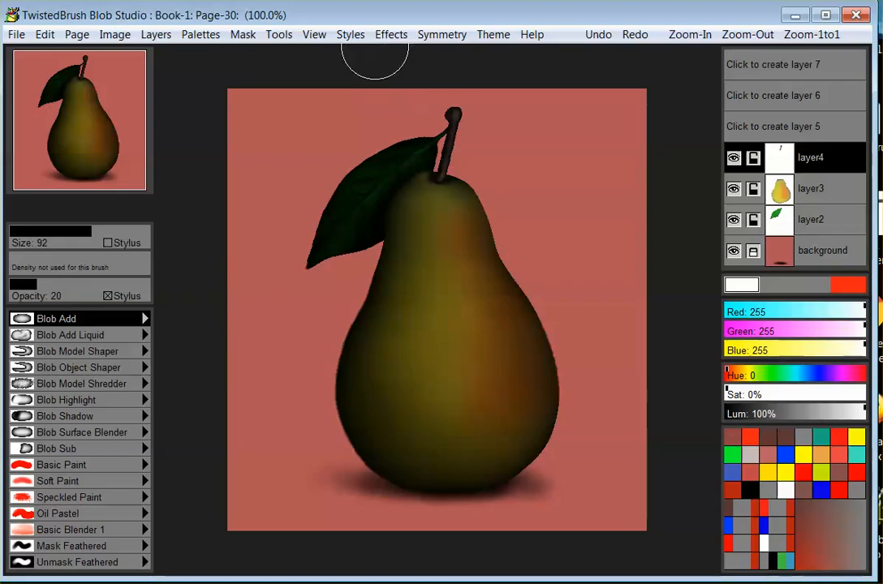
{"action": "left_click", "coordinate": [350, 34]}
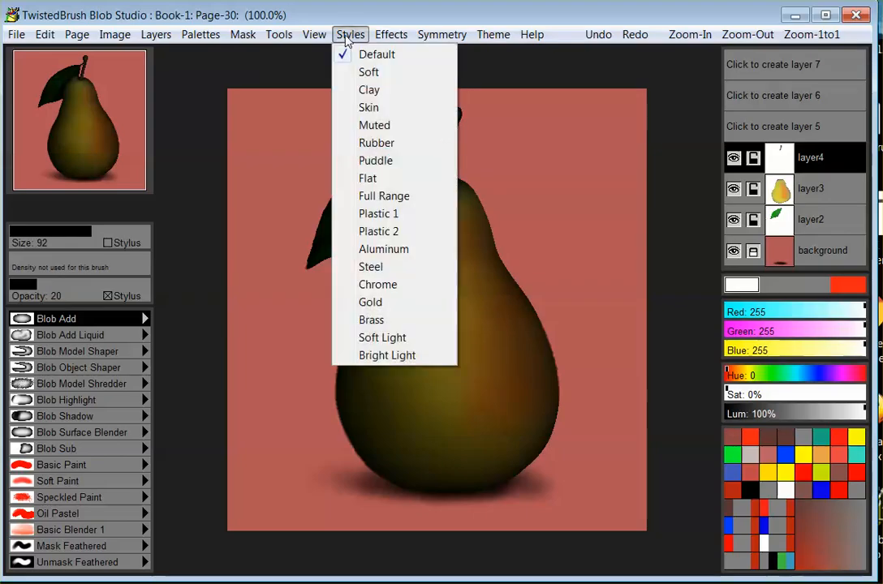
{"action": "left_click", "coordinate": [374, 125]}
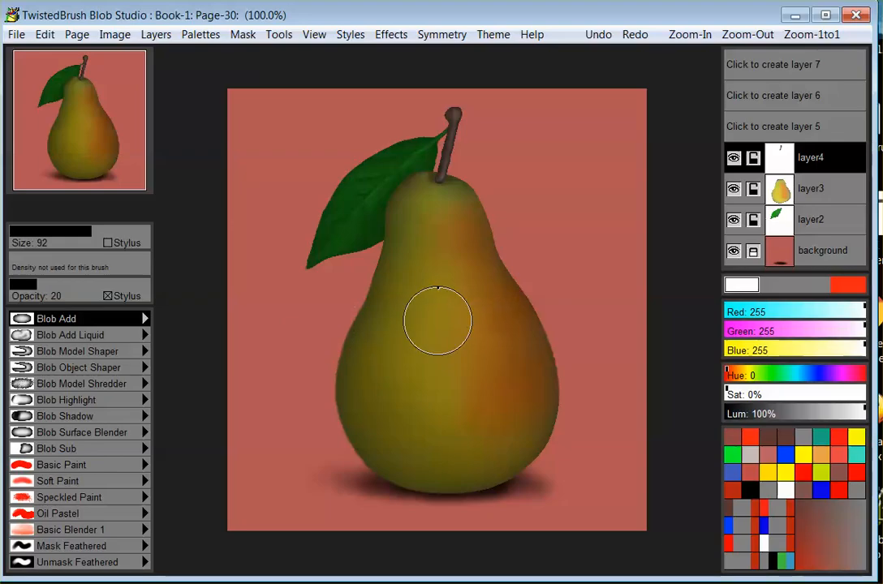
{"action": "left_click", "coordinate": [351, 35]}
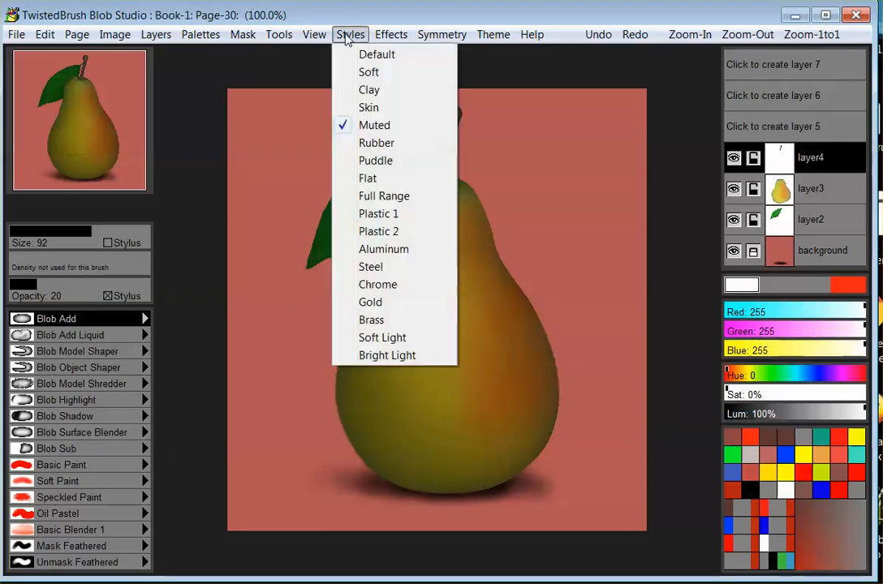
{"action": "left_click", "coordinate": [371, 196]}
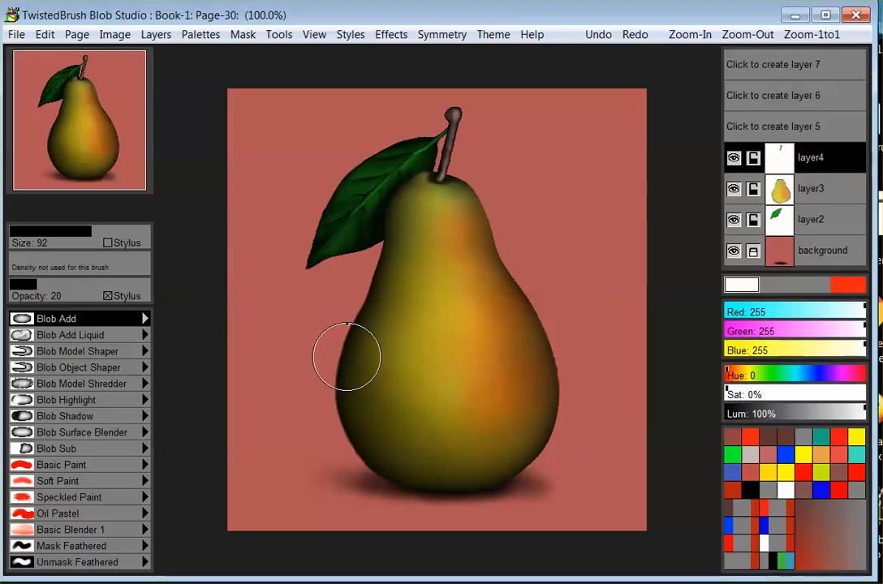
{"action": "left_click", "coordinate": [355, 37]}
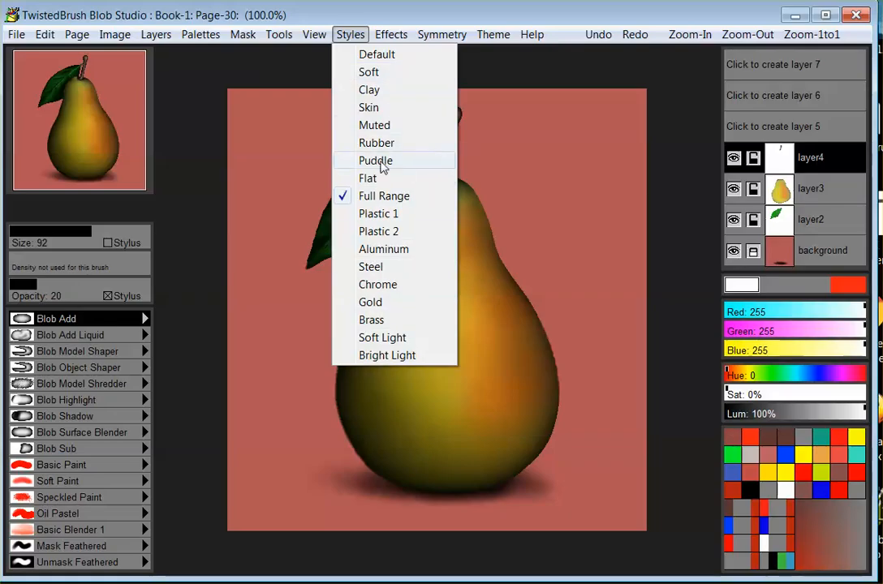
{"action": "left_click", "coordinate": [382, 338]}
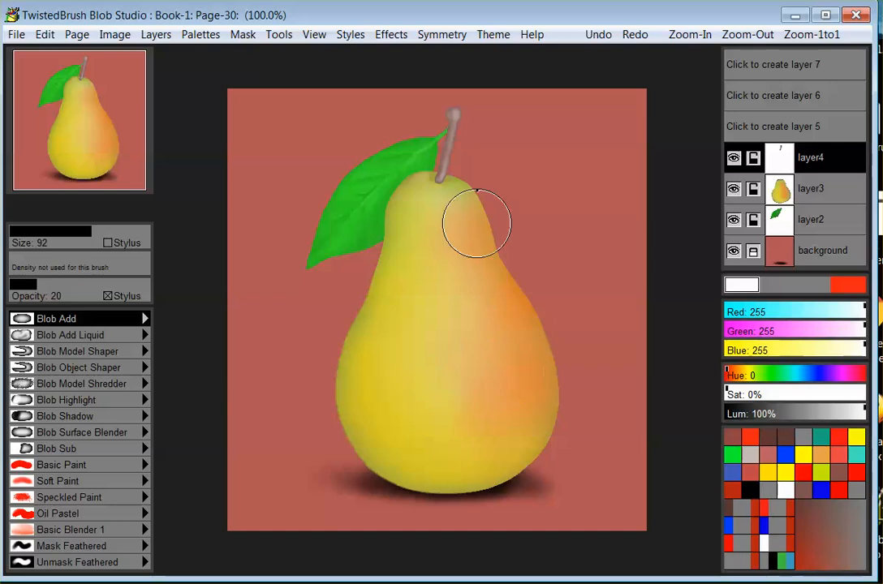
{"action": "left_click", "coordinate": [350, 35]}
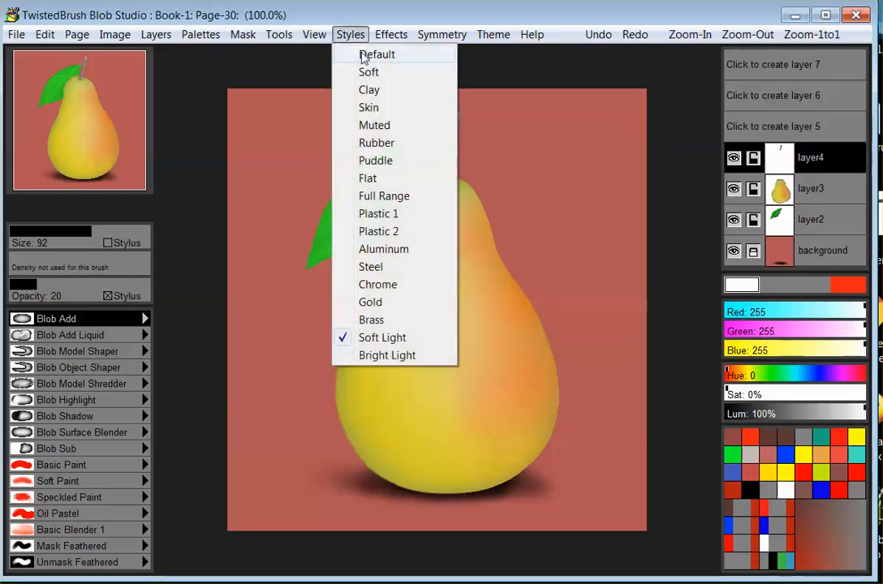
{"action": "left_click", "coordinate": [375, 54]}
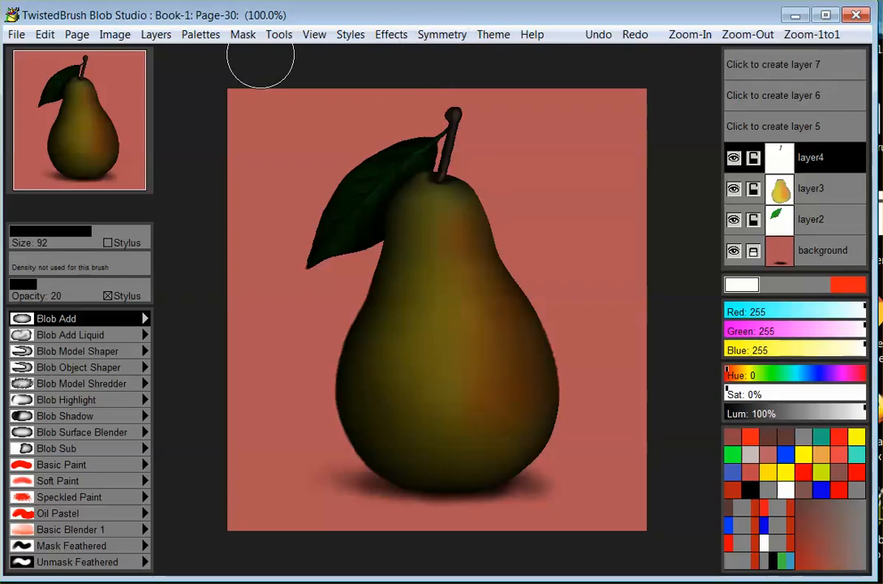
Go to blank page 32 and try a Blob Add stroke near the top of the canvas, undoing it
{"action": "key", "text": "Page_Down"}
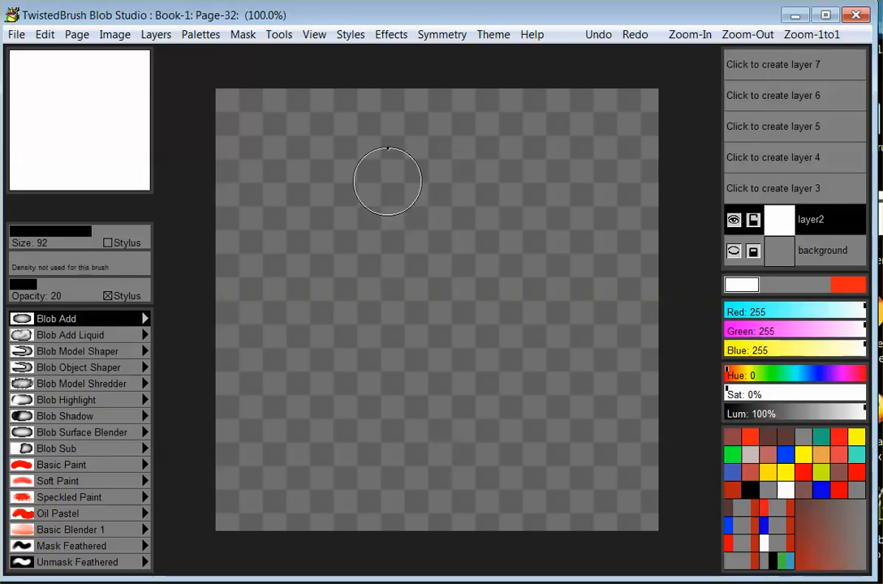
{"action": "mouse_move", "coordinate": [382, 174]}
{"action": "left_mouse_down"}
{"action": "mouse_move", "coordinate": [394, 158]}
{"action": "mouse_move", "coordinate": [353, 156]}
{"action": "mouse_move", "coordinate": [414, 181]}
{"action": "mouse_move", "coordinate": [443, 132]}
{"action": "mouse_move", "coordinate": [451, 156]}
{"action": "left_mouse_up"}
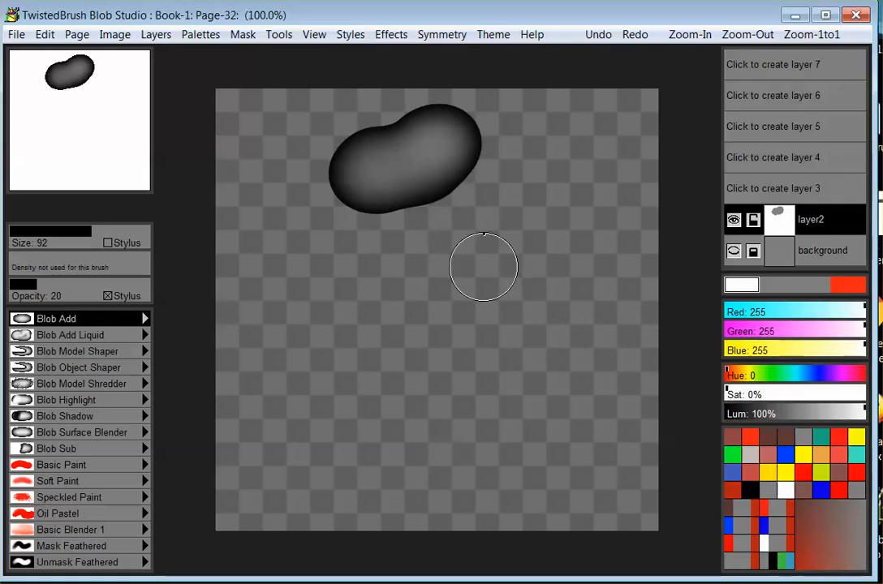
{"action": "key", "text": "ctrl+z"}
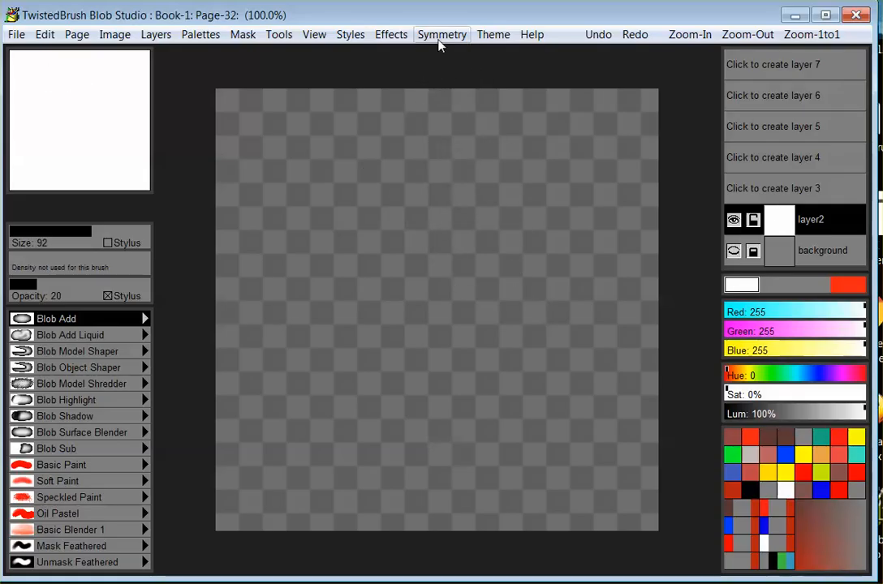
Turn on horizontal symmetry and model a mirrored head with eyes, nose and mouth using Blob Add at size 92 and opacity 20
{"action": "left_click", "coordinate": [440, 37]}
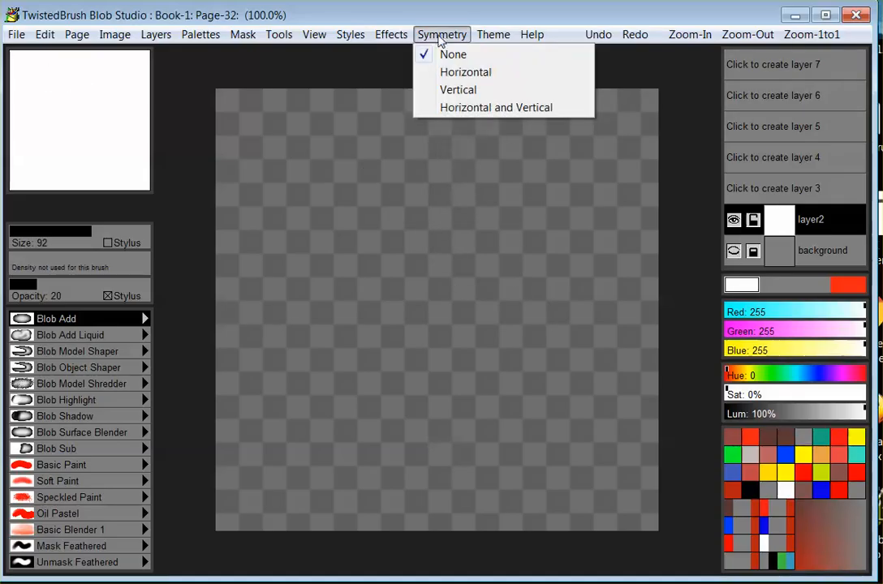
{"action": "left_click", "coordinate": [464, 72]}
{"action": "mouse_move", "coordinate": [372, 242]}
{"action": "left_mouse_down"}
{"action": "mouse_move", "coordinate": [402, 217]}
{"action": "mouse_move", "coordinate": [429, 211]}
{"action": "mouse_move", "coordinate": [408, 187]}
{"action": "mouse_move", "coordinate": [376, 238]}
{"action": "mouse_move", "coordinate": [412, 180]}
{"action": "mouse_move", "coordinate": [382, 234]}
{"action": "mouse_move", "coordinate": [460, 254]}
{"action": "mouse_move", "coordinate": [445, 246]}
{"action": "mouse_move", "coordinate": [378, 259]}
{"action": "mouse_move", "coordinate": [435, 310]}
{"action": "mouse_move", "coordinate": [417, 334]}
{"action": "mouse_move", "coordinate": [426, 374]}
{"action": "mouse_move", "coordinate": [441, 234]}
{"action": "mouse_move", "coordinate": [373, 287]}
{"action": "mouse_move", "coordinate": [378, 209]}
{"action": "mouse_move", "coordinate": [404, 175]}
{"action": "mouse_move", "coordinate": [349, 203]}
{"action": "mouse_move", "coordinate": [359, 195]}
{"action": "mouse_move", "coordinate": [385, 229]}
{"action": "mouse_move", "coordinate": [400, 286]}
{"action": "mouse_move", "coordinate": [354, 291]}
{"action": "mouse_move", "coordinate": [379, 345]}
{"action": "mouse_move", "coordinate": [356, 311]}
{"action": "mouse_move", "coordinate": [366, 414]}
{"action": "mouse_move", "coordinate": [342, 328]}
{"action": "mouse_move", "coordinate": [405, 464]}
{"action": "mouse_move", "coordinate": [325, 329]}
{"action": "mouse_move", "coordinate": [341, 280]}
{"action": "mouse_move", "coordinate": [327, 341]}
{"action": "mouse_move", "coordinate": [427, 492]}
{"action": "mouse_move", "coordinate": [416, 493]}
{"action": "mouse_move", "coordinate": [330, 408]}
{"action": "mouse_move", "coordinate": [332, 259]}
{"action": "mouse_move", "coordinate": [360, 174]}
{"action": "mouse_move", "coordinate": [441, 138]}
{"action": "mouse_move", "coordinate": [358, 174]}
{"action": "mouse_move", "coordinate": [364, 256]}
{"action": "mouse_move", "coordinate": [324, 259]}
{"action": "left_mouse_up"}
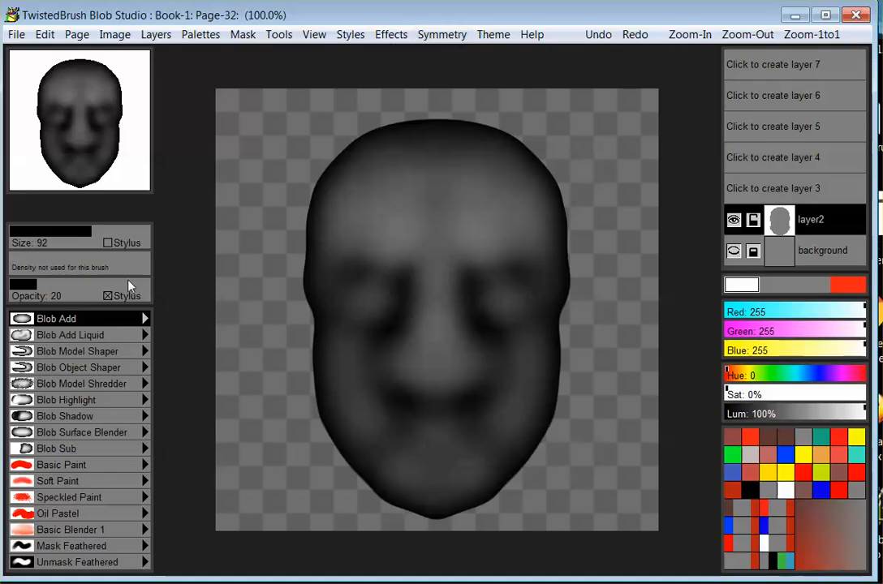
Carve mirrored scalloped notches all around the head's outline with Blob Model Shaper at size 80 and opacity 50
{"action": "left_click", "coordinate": [116, 351]}
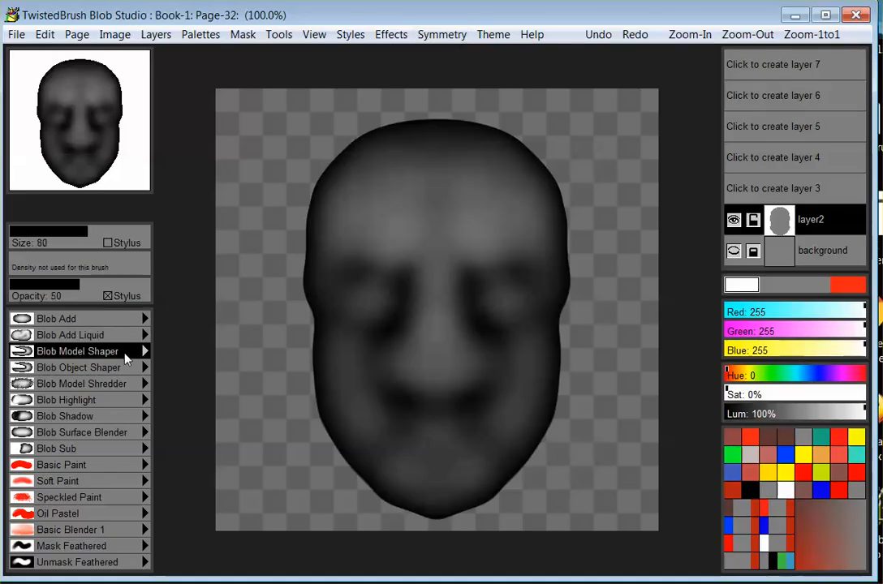
{"action": "mouse_move", "coordinate": [335, 310]}
{"action": "left_mouse_down"}
{"action": "mouse_move", "coordinate": [339, 270]}
{"action": "mouse_move", "coordinate": [326, 281]}
{"action": "mouse_move", "coordinate": [347, 292]}
{"action": "mouse_move", "coordinate": [587, 251]}
{"action": "mouse_move", "coordinate": [538, 206]}
{"action": "mouse_move", "coordinate": [532, 118]}
{"action": "mouse_move", "coordinate": [433, 99]}
{"action": "mouse_move", "coordinate": [400, 356]}
{"action": "mouse_move", "coordinate": [336, 397]}
{"action": "mouse_move", "coordinate": [348, 473]}
{"action": "mouse_move", "coordinate": [406, 493]}
{"action": "left_mouse_up"}
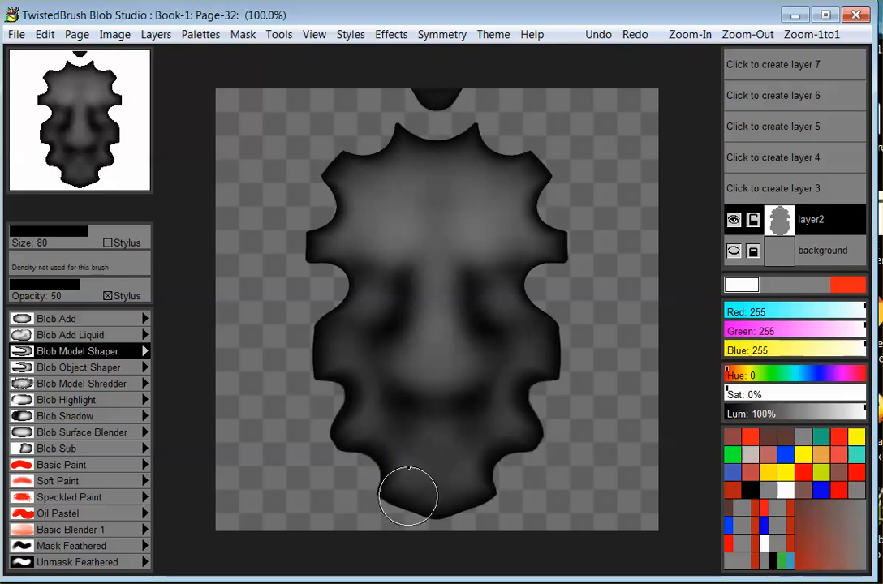
Paint mirrored white patches and red (255, 19, 19) areas over the eyes and cheeks with Basic Paint at size 28 and opacity 100
{"action": "left_click", "coordinate": [65, 466]}
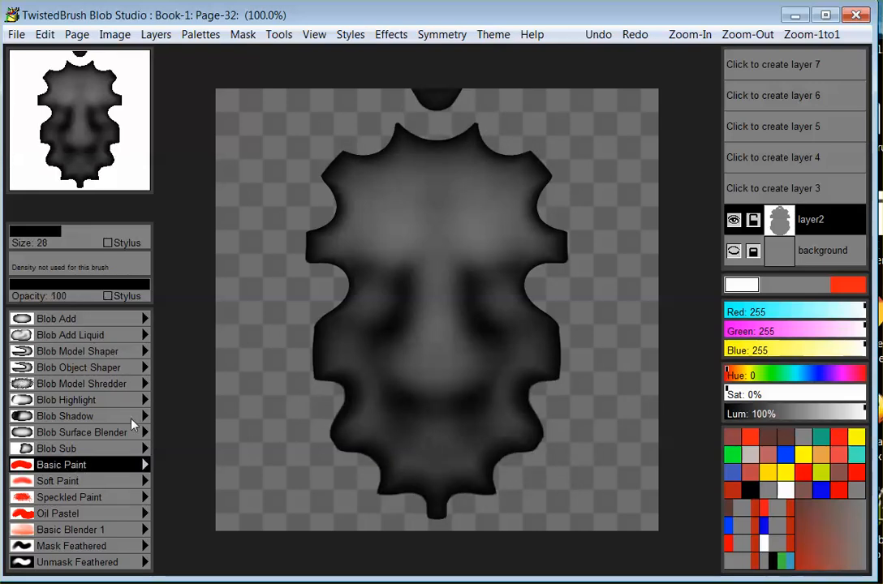
{"action": "mouse_move", "coordinate": [325, 247]}
{"action": "left_mouse_down"}
{"action": "mouse_move", "coordinate": [361, 224]}
{"action": "mouse_move", "coordinate": [375, 255]}
{"action": "left_mouse_up"}
{"action": "left_click", "coordinate": [836, 437]}
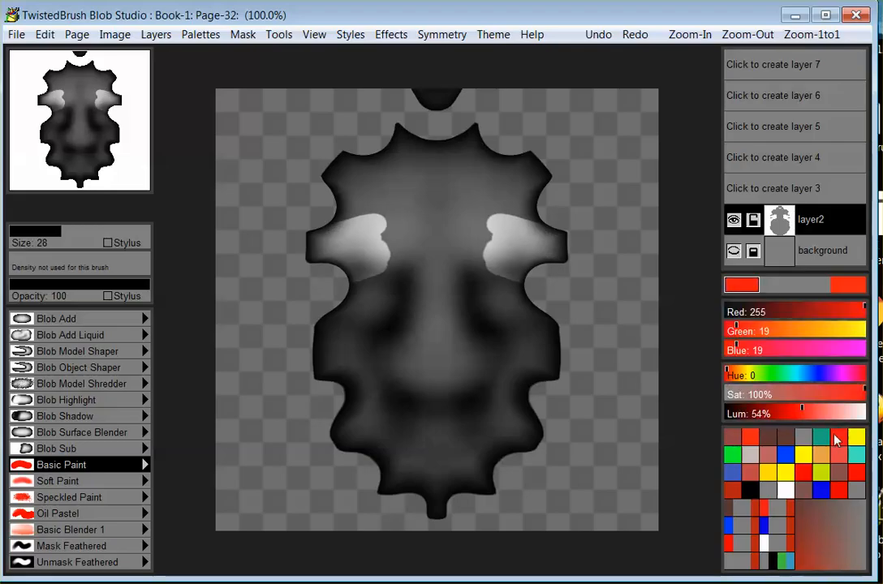
{"action": "mouse_move", "coordinate": [361, 300]}
{"action": "left_mouse_down"}
{"action": "mouse_move", "coordinate": [388, 351]}
{"action": "mouse_move", "coordinate": [343, 296]}
{"action": "mouse_move", "coordinate": [354, 229]}
{"action": "mouse_move", "coordinate": [251, 199]}
{"action": "left_mouse_up"}
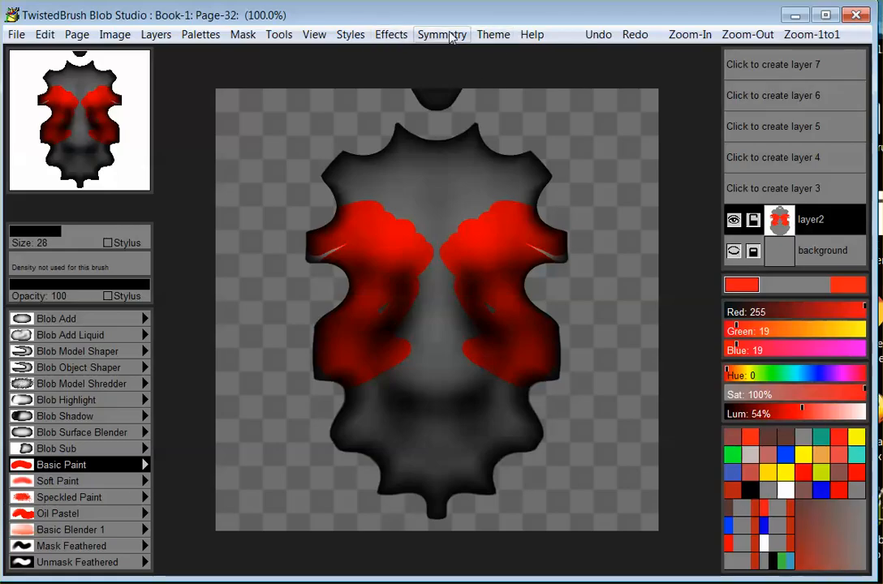
{"action": "left_click", "coordinate": [248, 35]}
{"action": "key", "text": "Escape"}
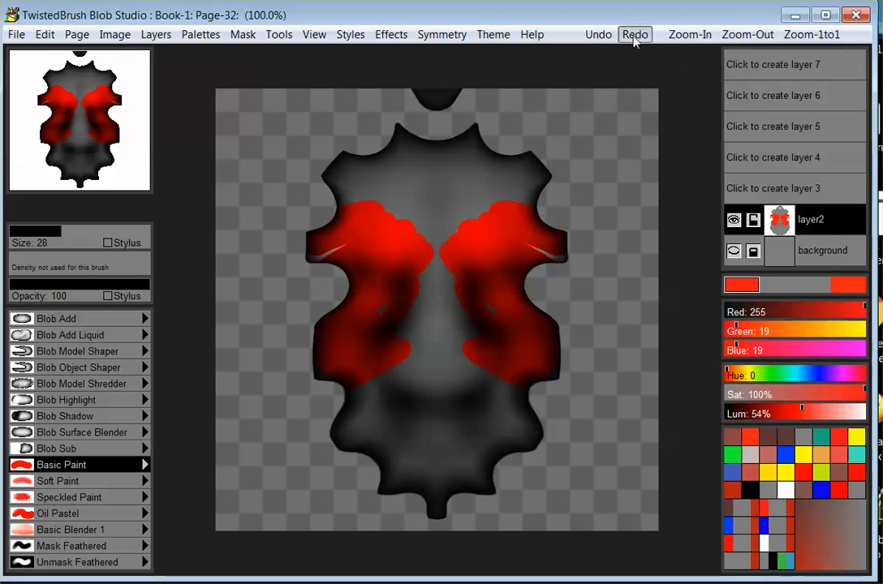
{"action": "left_click", "coordinate": [492, 34]}
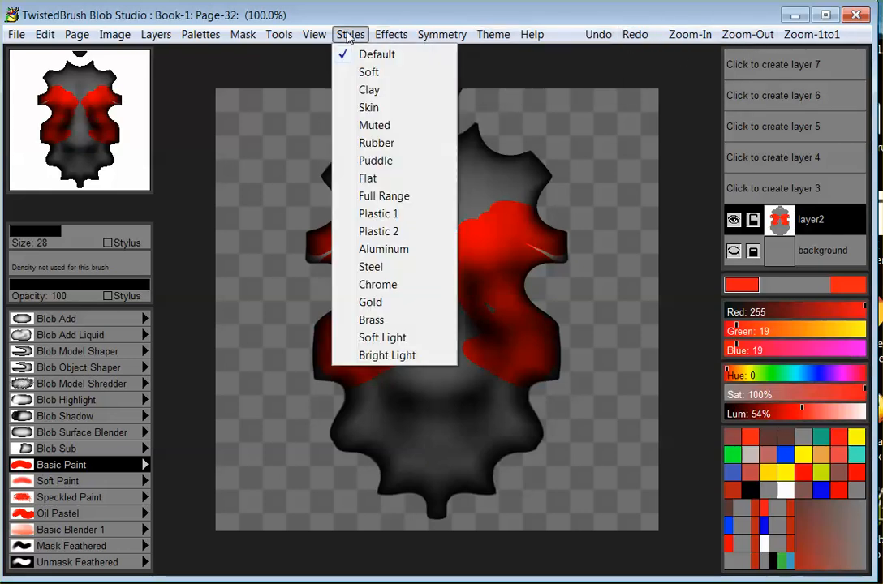
{"action": "mouse_move", "coordinate": [310, 35]}
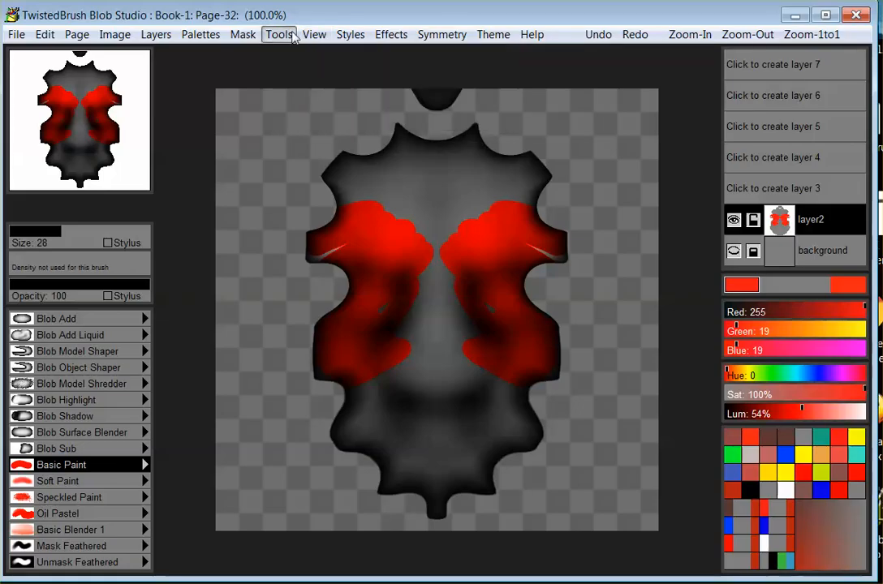
{"action": "mouse_move", "coordinate": [22, 37]}
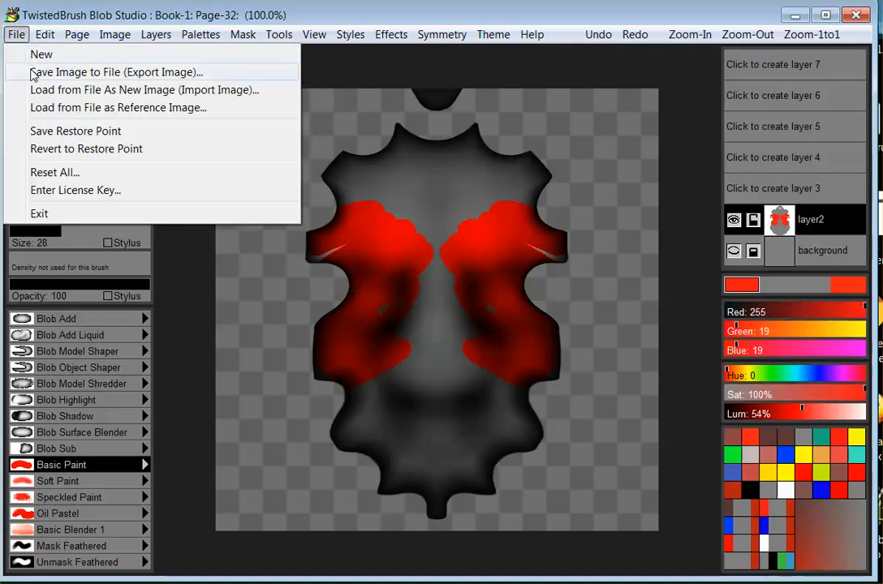
{"action": "mouse_move", "coordinate": [114, 36]}
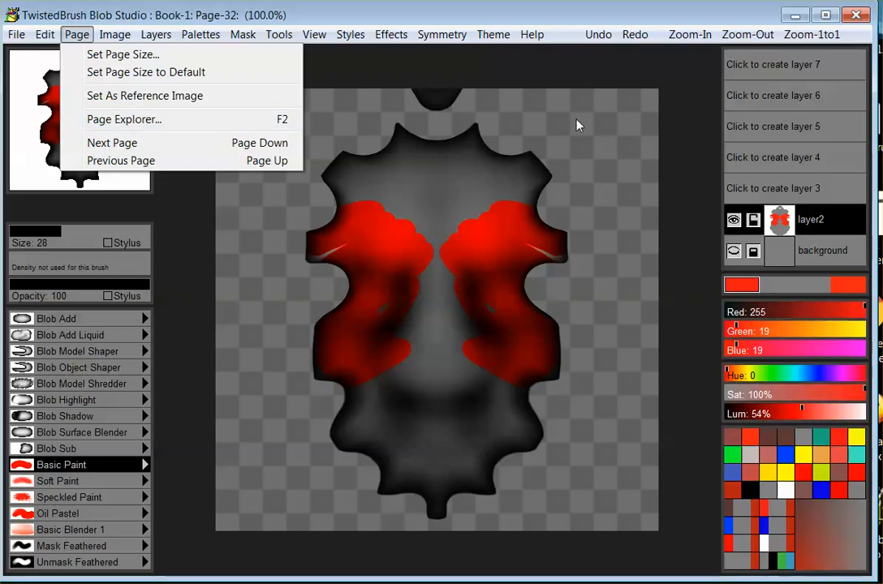
{"action": "left_click", "coordinate": [643, 81]}
{"action": "left_click", "coordinate": [16, 34]}
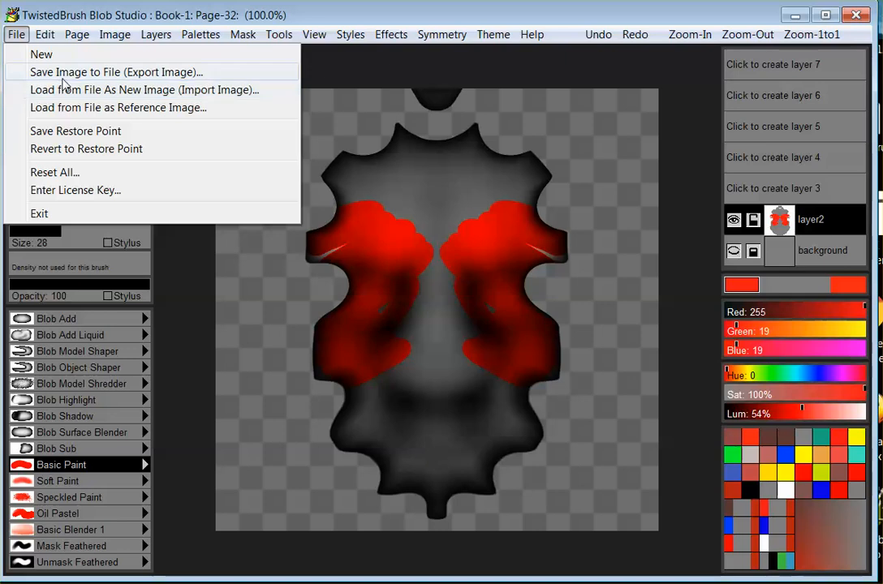
{"action": "left_click", "coordinate": [690, 93]}
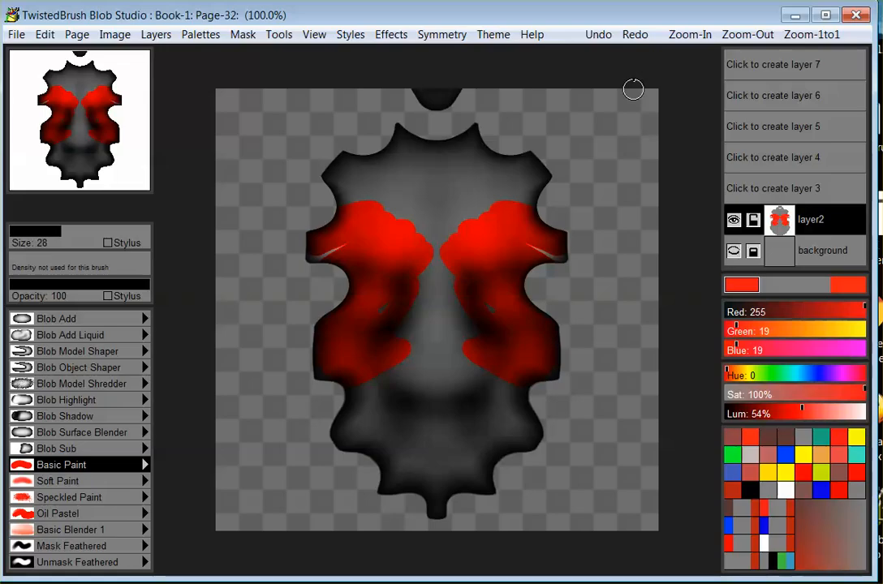
Browse between the symmetric head and the pear pages, and return to the mushroom on page 29
{"action": "key", "text": "Page_Up"}
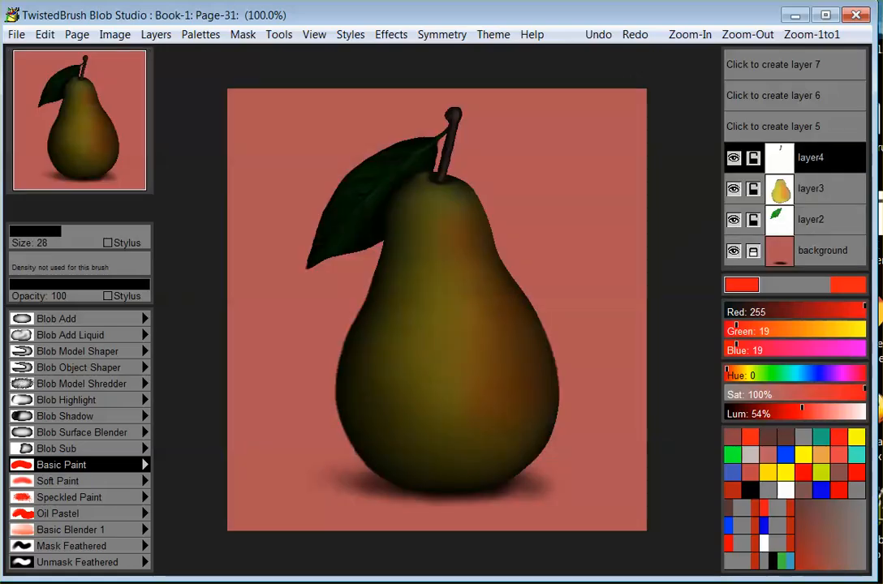
{"action": "key", "text": "Page_Down"}
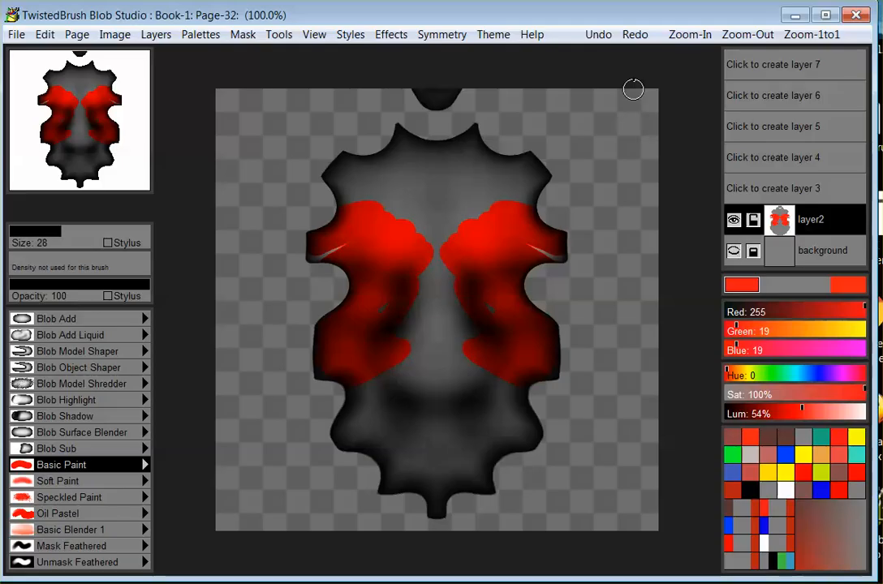
{"action": "key", "text": "Page_Up"}
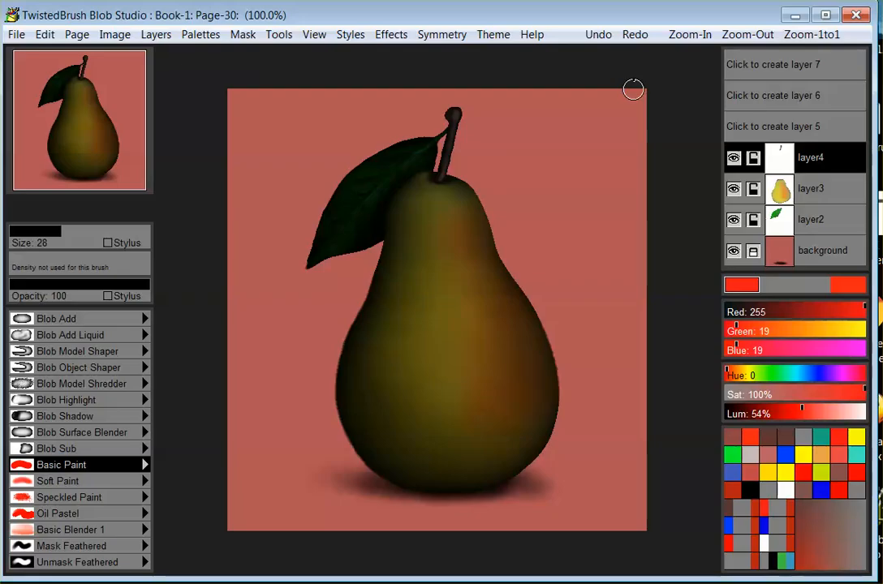
{"action": "key", "text": "Page_Up"}
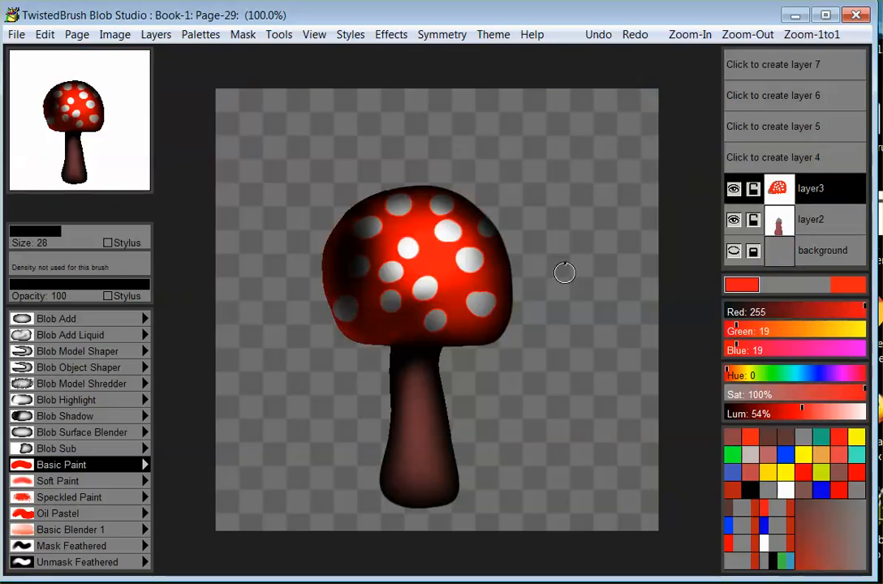